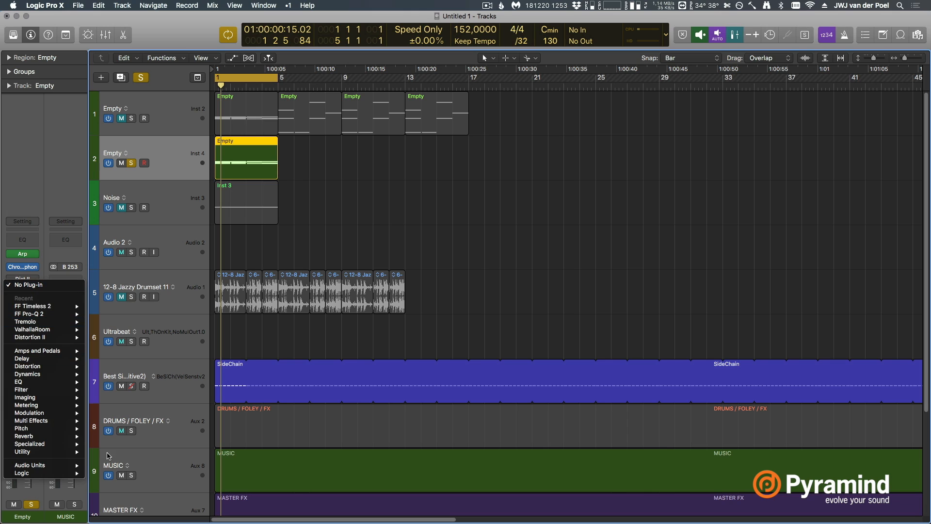
- Insert the stereo FF Timeless 2 delay in the soloed Empty track's free effect slot and move its window over the arrangement
mouse_move(52, 377)
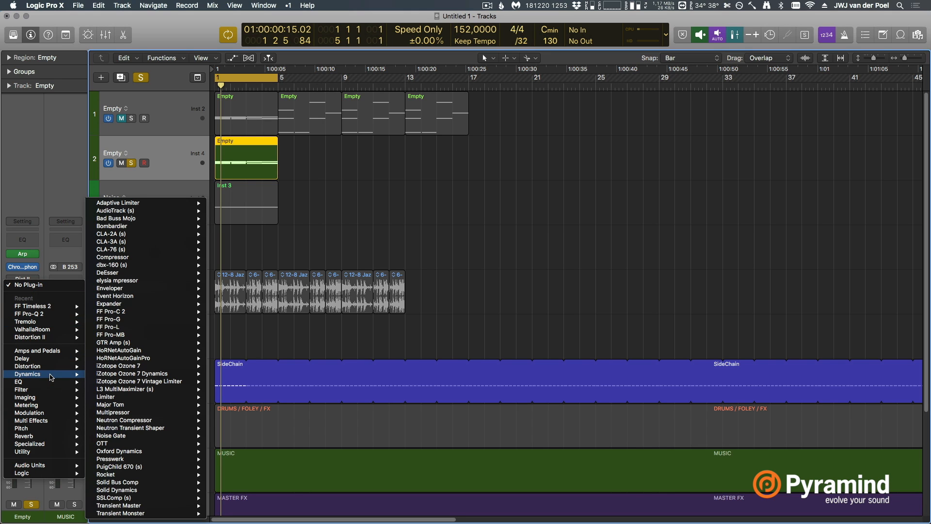
mouse_move(53, 359)
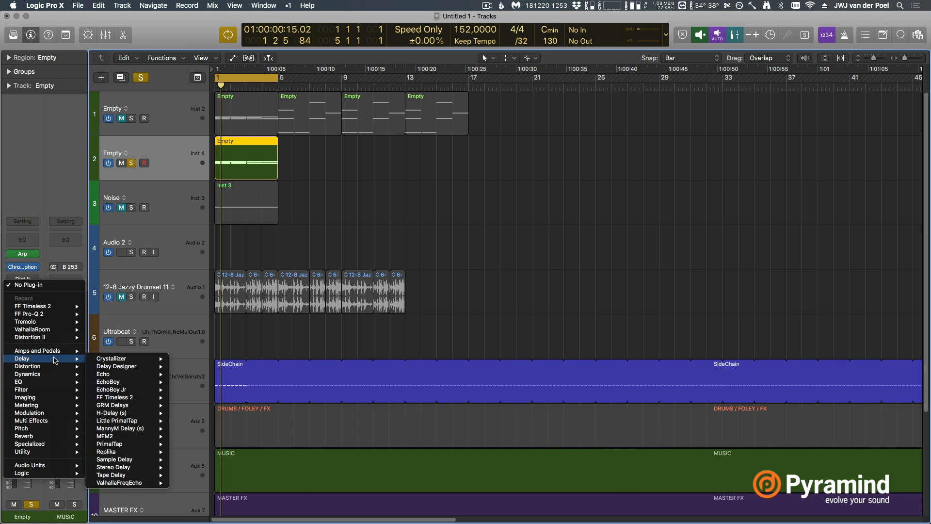
mouse_move(150, 397)
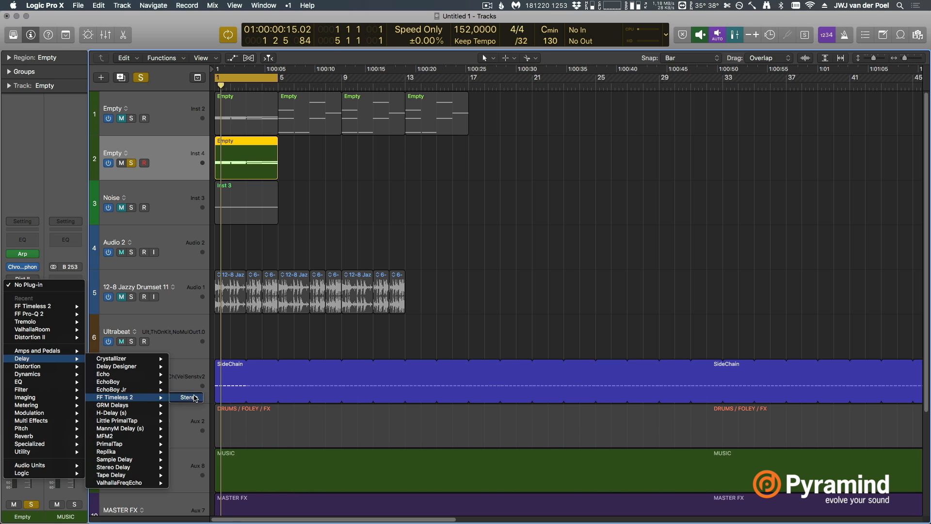
click(194, 398)
drag(345, 19, 437, 28)
drag(635, 16, 579, 16)
drag(347, 34, 578, 50)
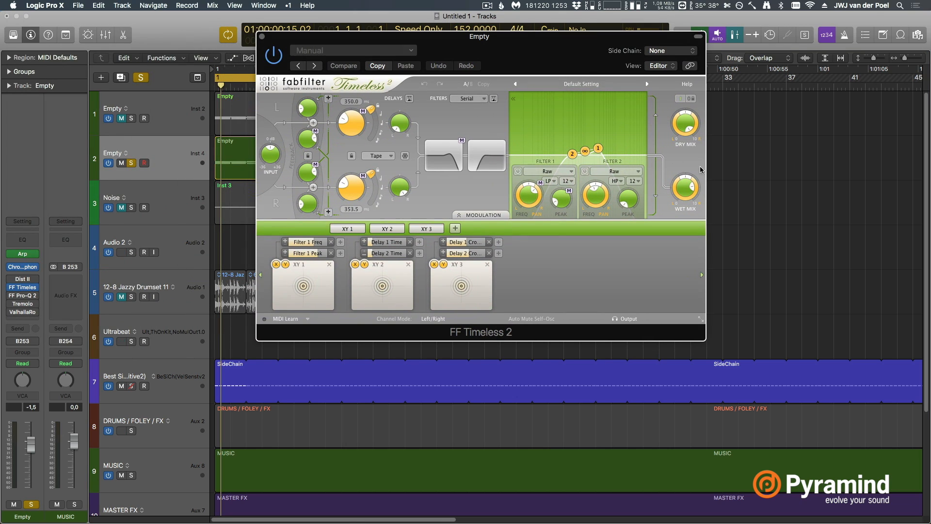
- Adjust the delay's wet mix and audition its effect on the soloed track
drag(685, 187, 698, 274)
mouse_move(688, 127)
key(space)
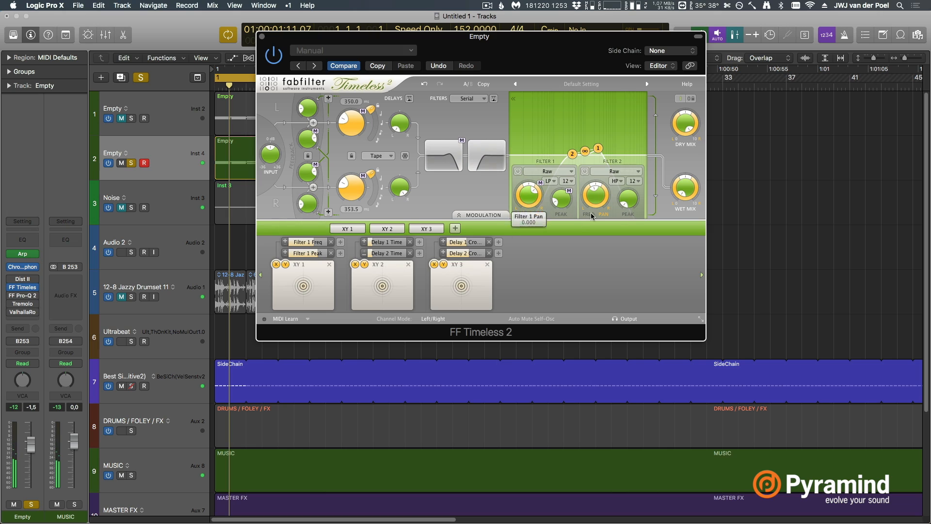
mouse_move(697, 193)
drag(692, 188, 690, 182)
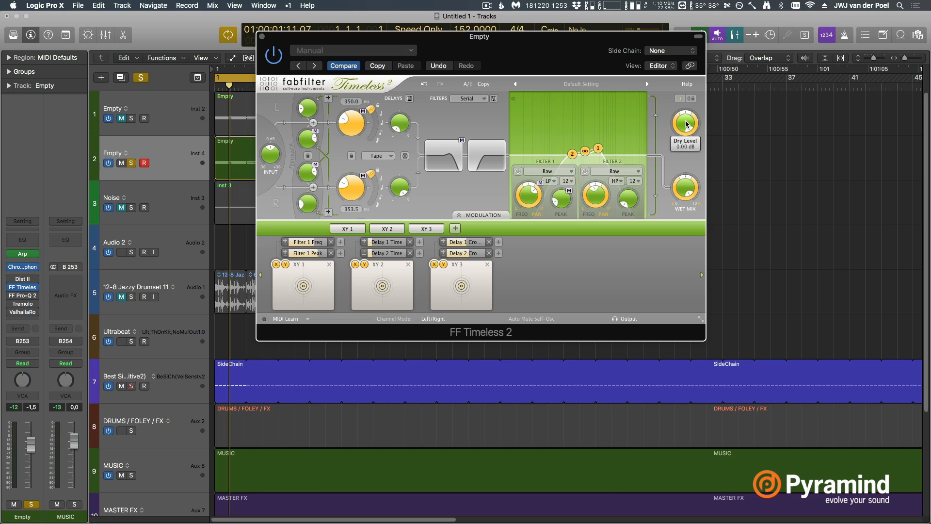
drag(676, 156, 679, 240)
mouse_move(683, 189)
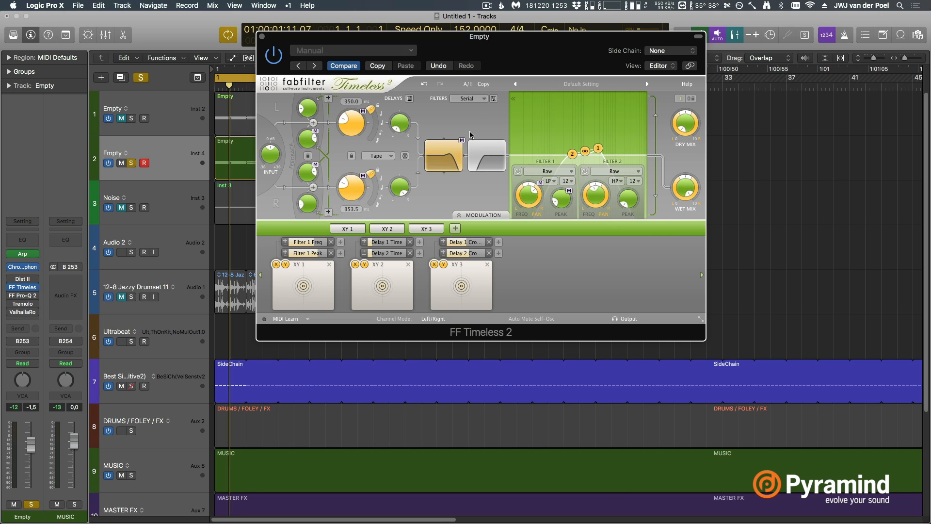
key(space)
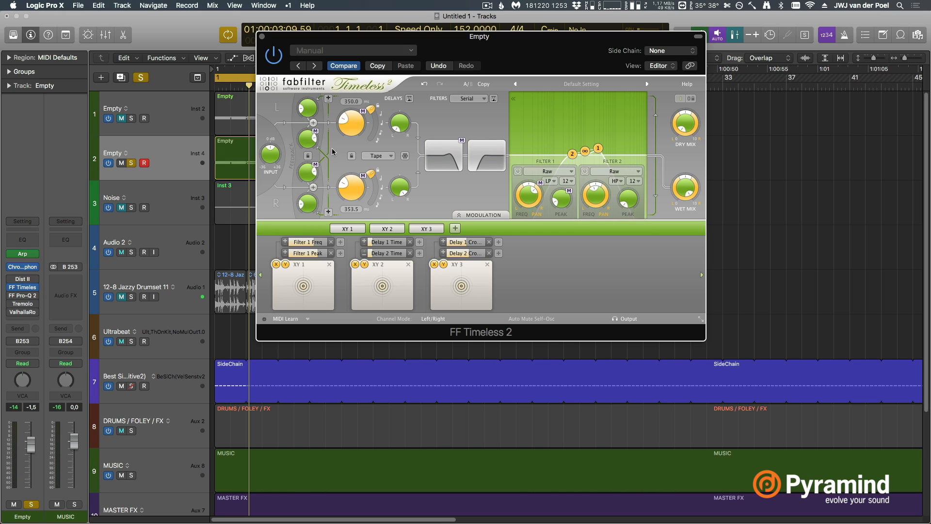
- Turn down the cross feedback between the left and right delays
mouse_move(311, 110)
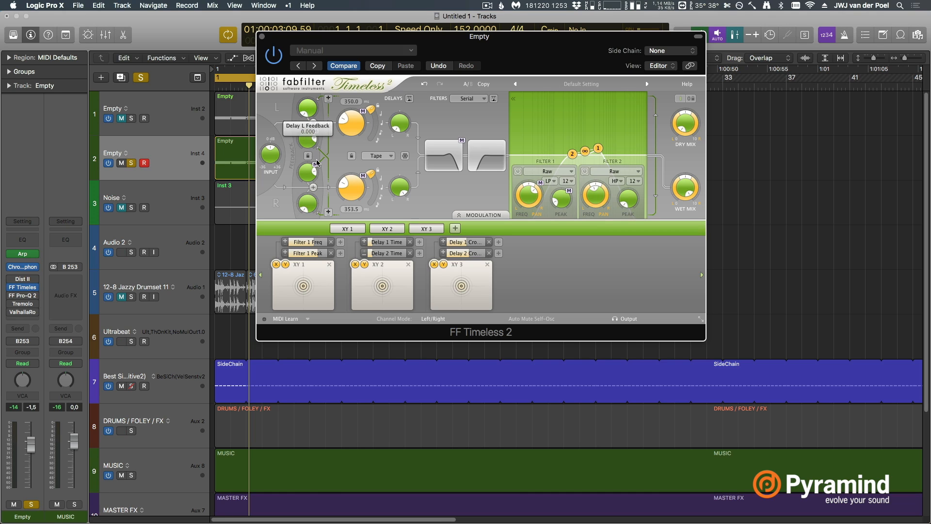
mouse_move(315, 181)
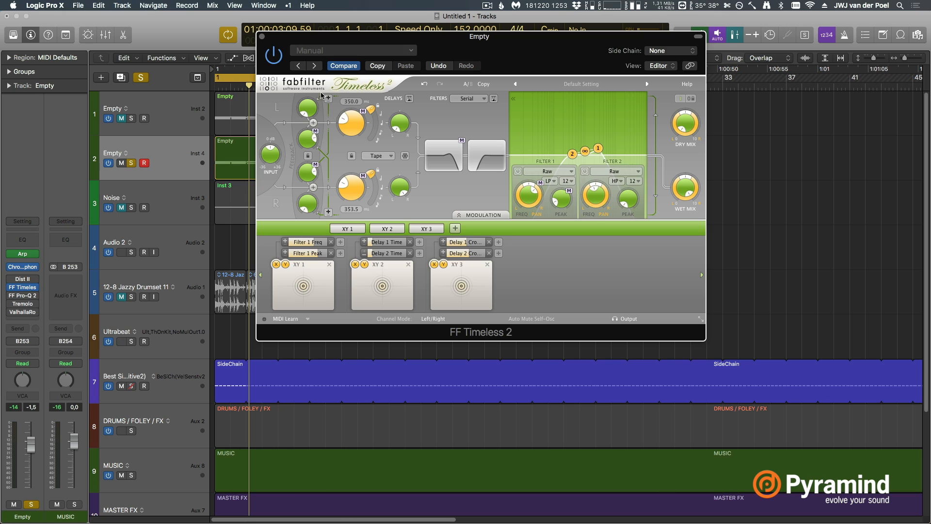
mouse_move(301, 144)
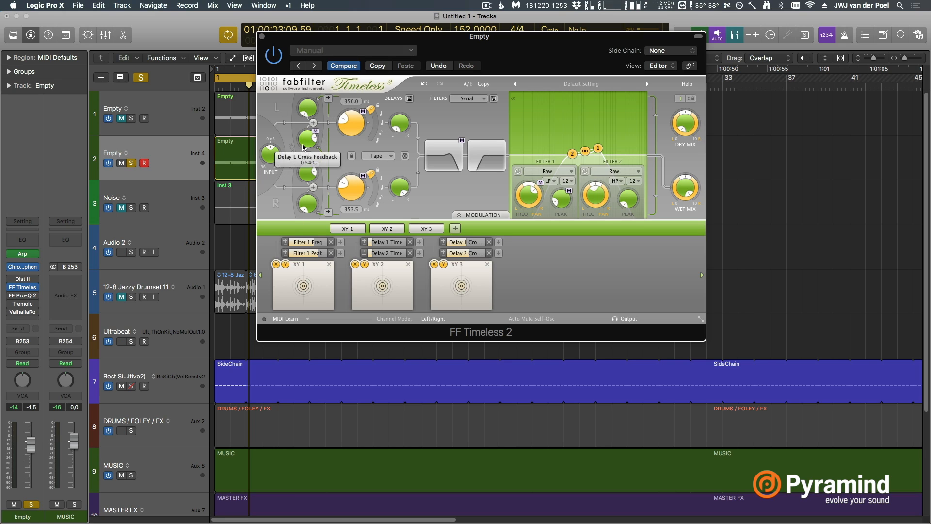
drag(310, 144, 307, 159)
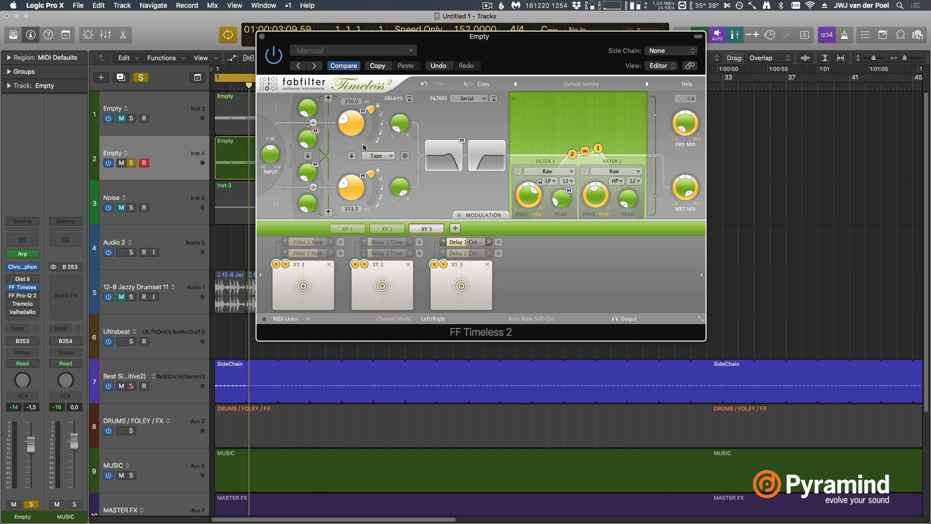
- Set the left and right delay times to 5.0 ms and switch off Filter 1 and Filter 2
drag(358, 202, 357, 227)
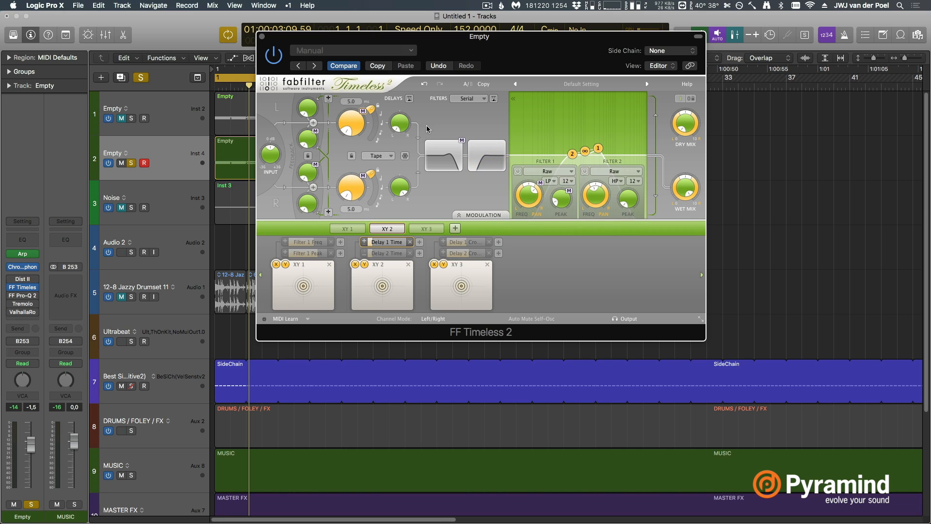
key(space)
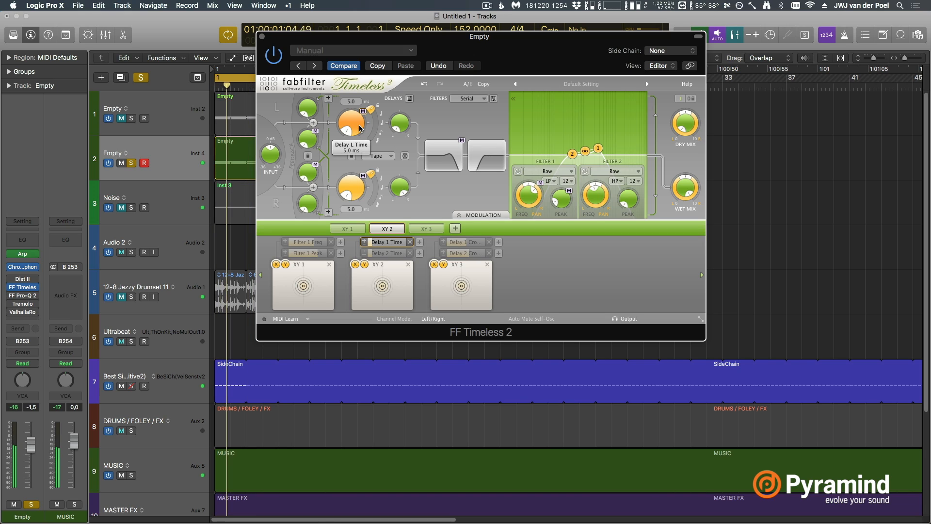
click(518, 173)
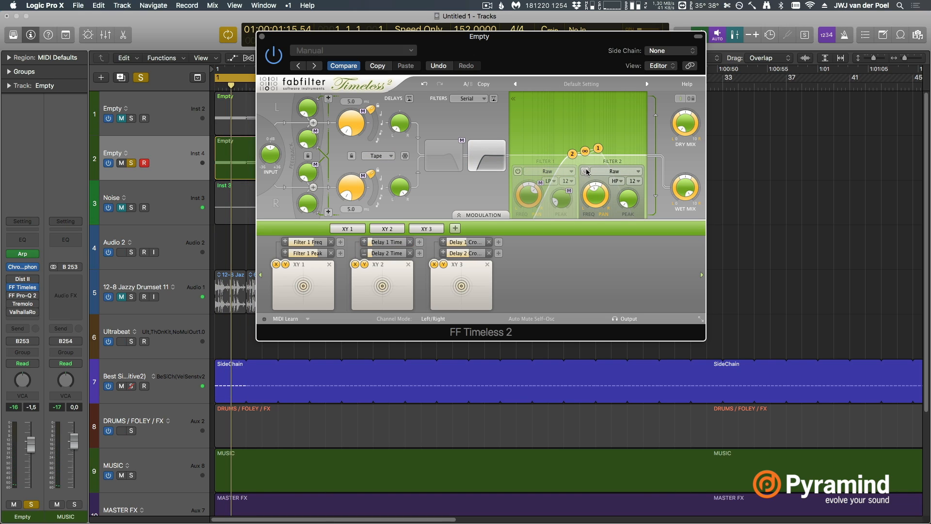
click(584, 171)
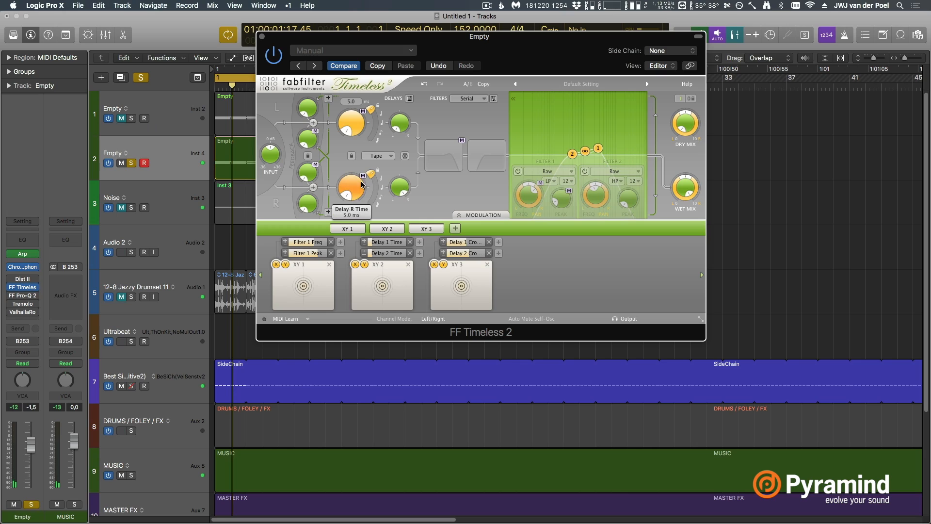
- Add a new XLFO and assign it to modulate both the right and left delay times
click(456, 230)
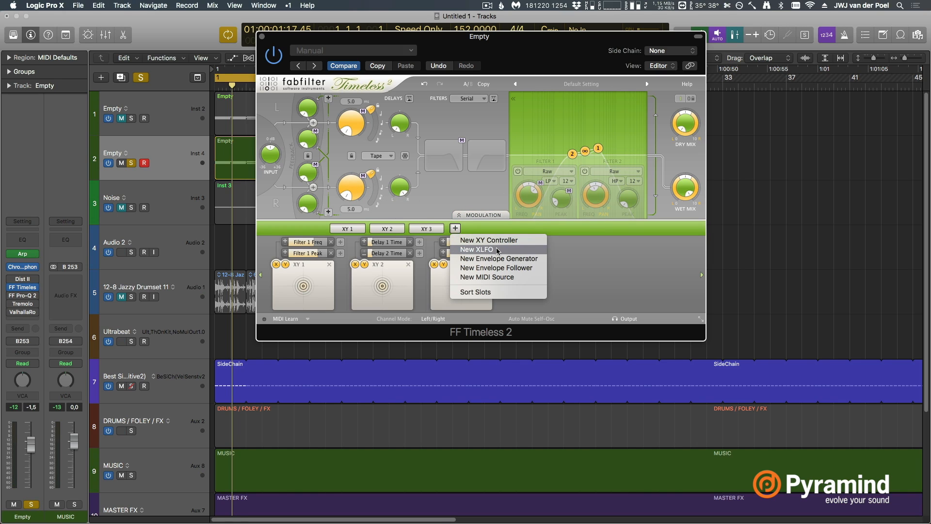
click(497, 250)
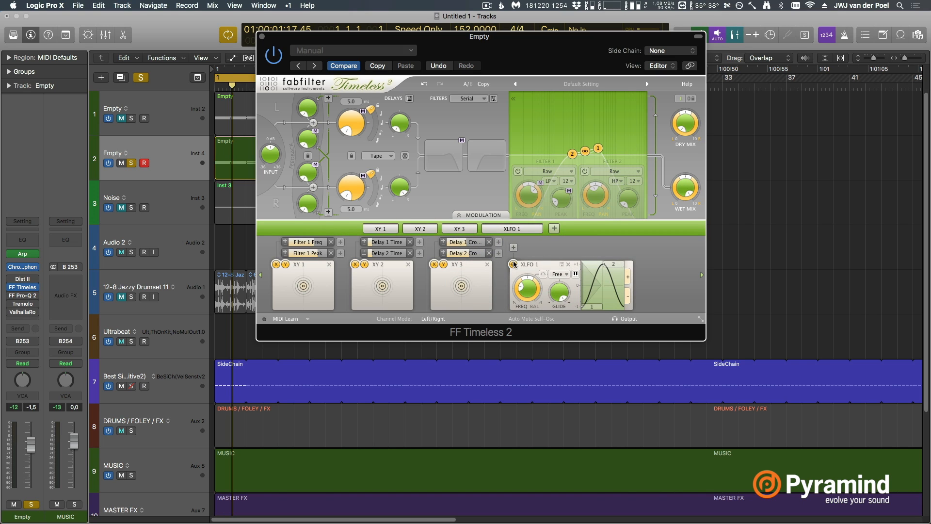
drag(513, 264, 354, 180)
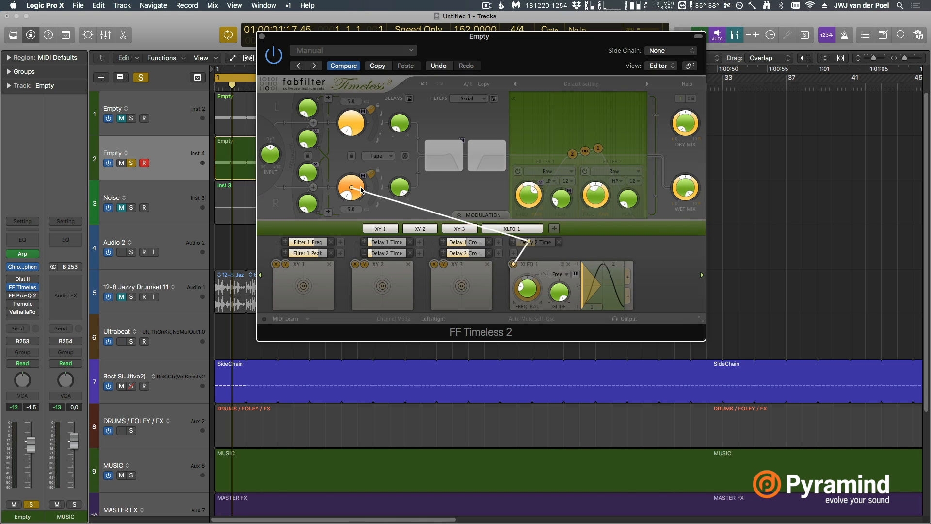
drag(513, 270, 342, 111)
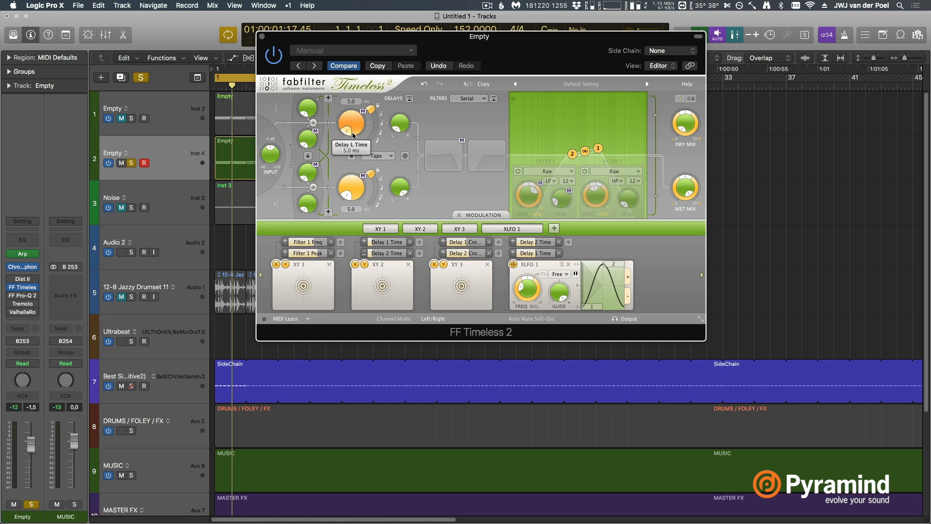
- Set the XLFO's modulation levels for Delay 2 Time and Delay 1 Time to 0.002
double_click(537, 244)
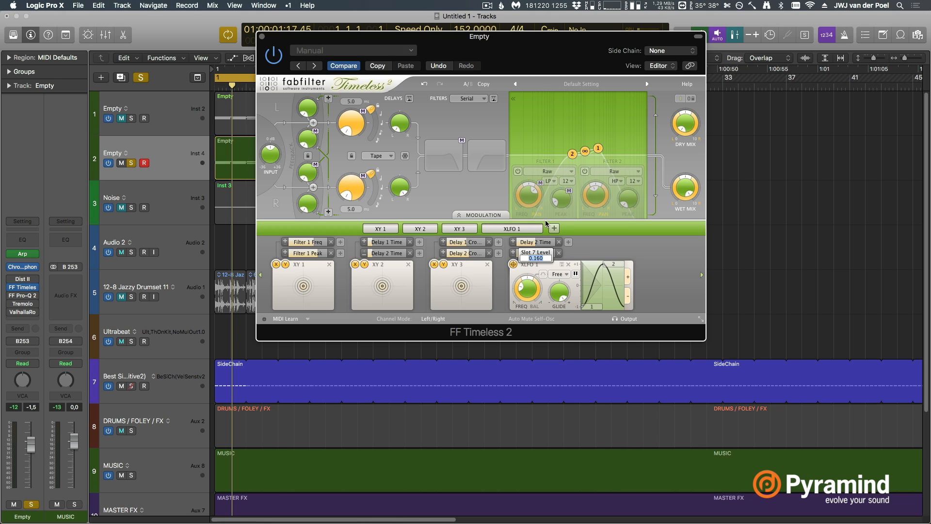
key(Return)
drag(351, 123, 534, 258)
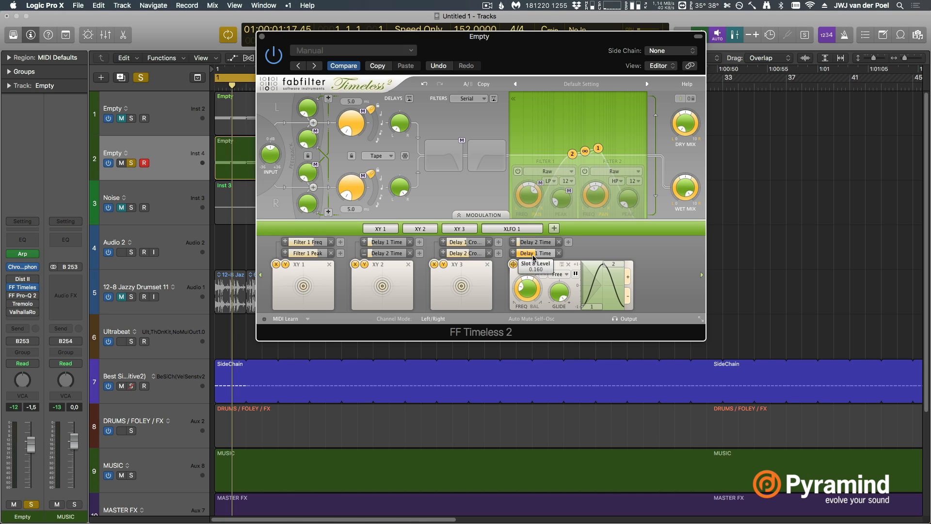
double_click(534, 257)
text(0.002)
key(Return)
- Raise the XLFO 1 frequency to about 6 Hz while listening to the track
mouse_move(526, 288)
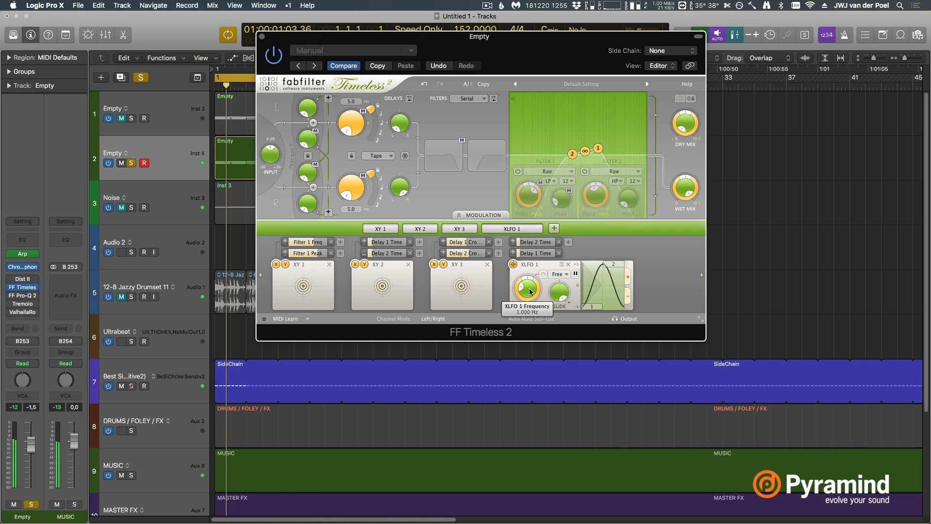
drag(527, 290, 534, 3)
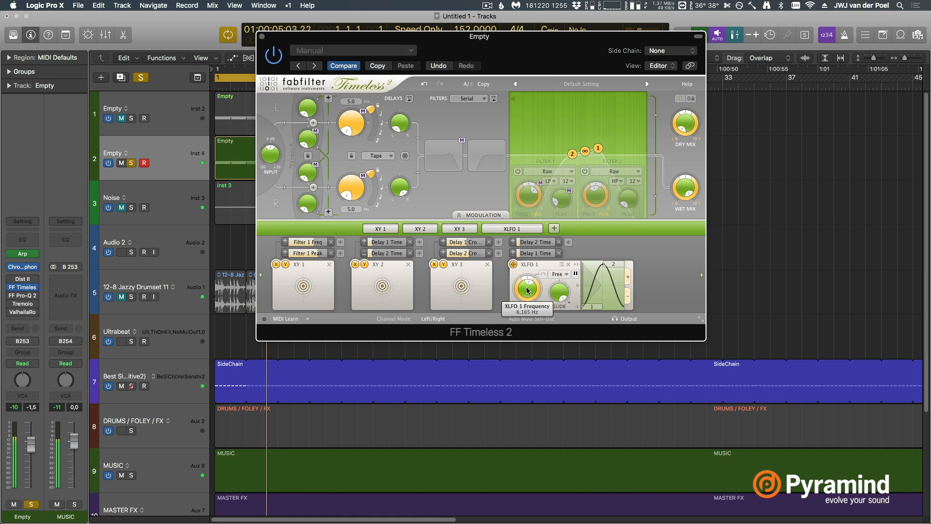
key(space)
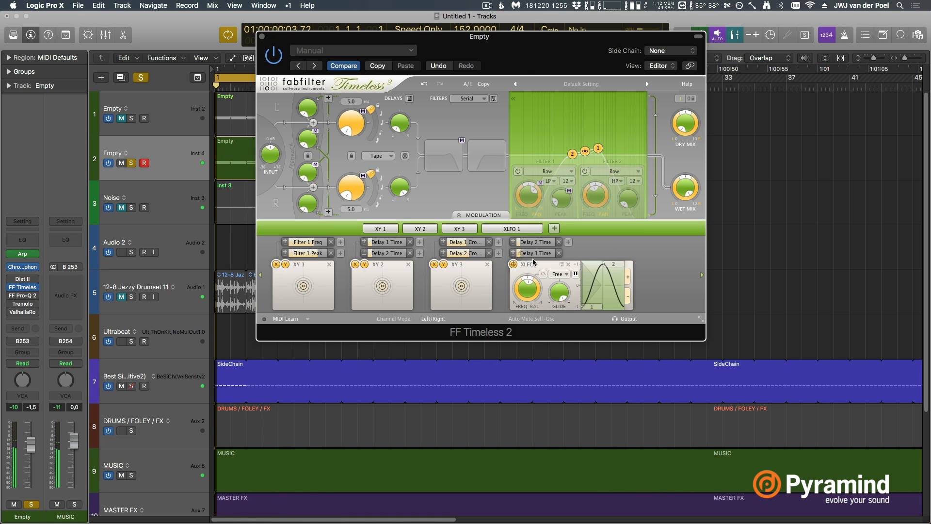
- Lower XLFO 1's modulation level for Delay 2 Time and set its level for Delay 1 Time to 0.001
mouse_move(532, 241)
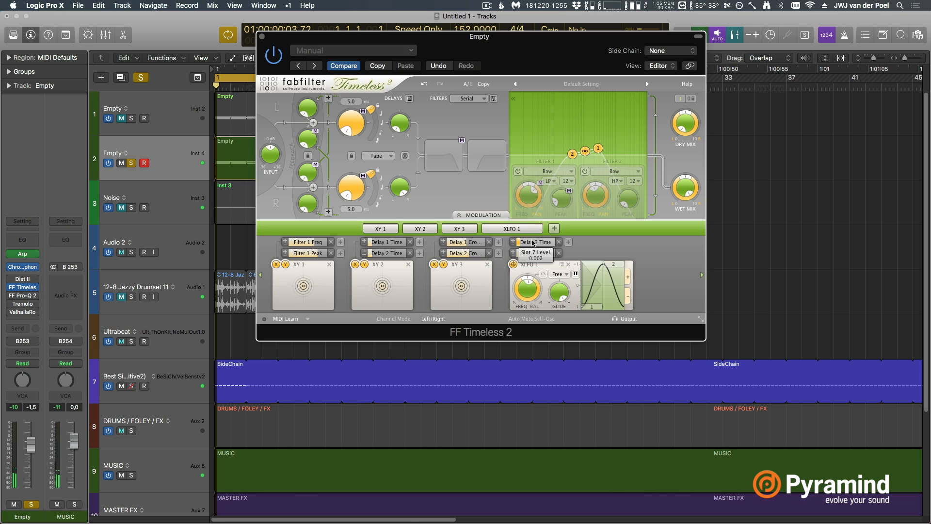
text(0.0)
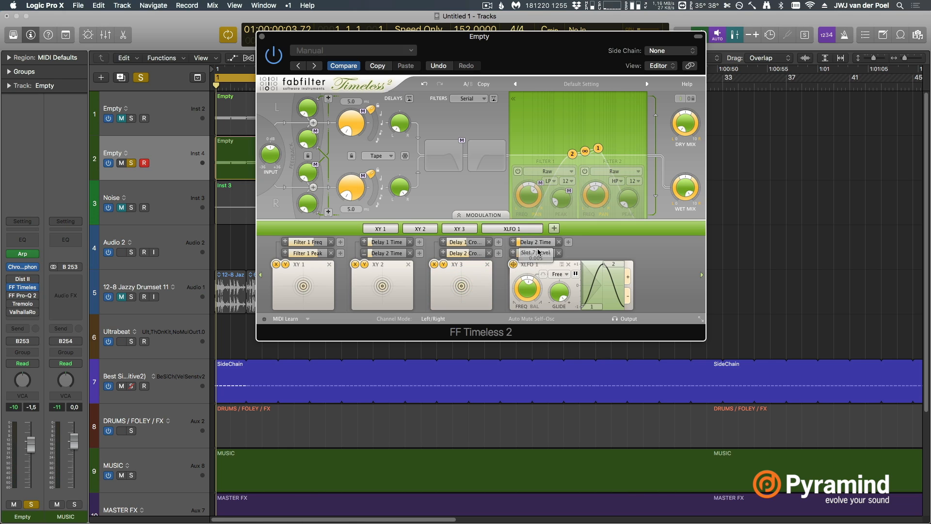
double_click(538, 252)
text(0.001)
key(Return)
- Play the track and fine-tune the XLFO 1 frequency by ear, trying rates up to about 10 Hz
key(space)
mouse_move(526, 293)
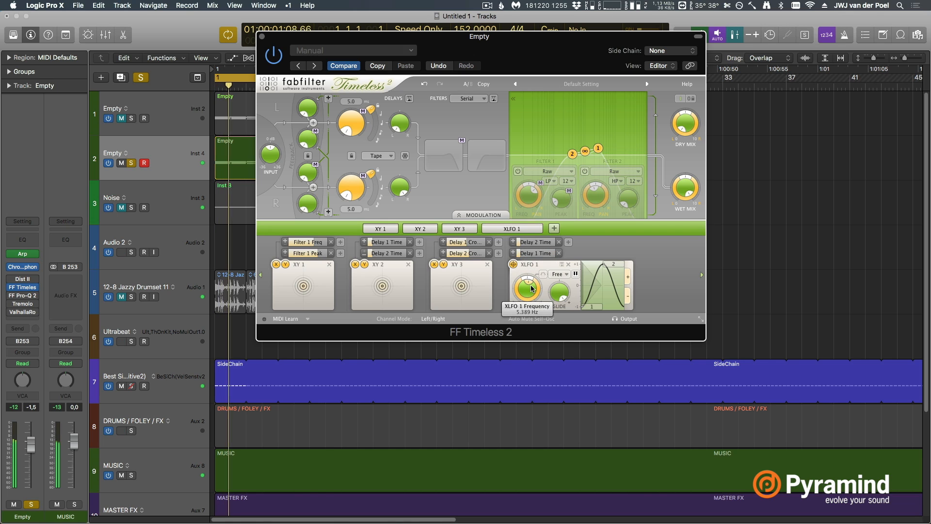
drag(526, 293, 518, 407)
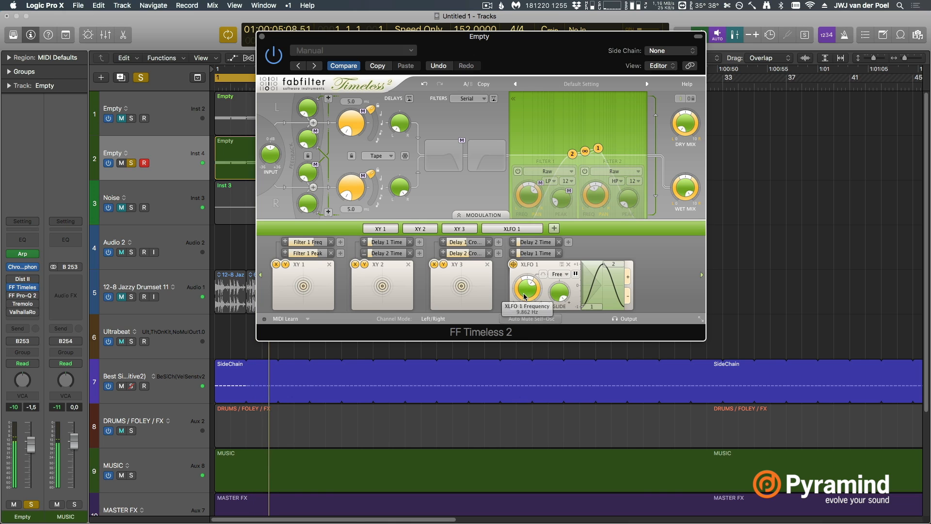
drag(512, 326, 522, 428)
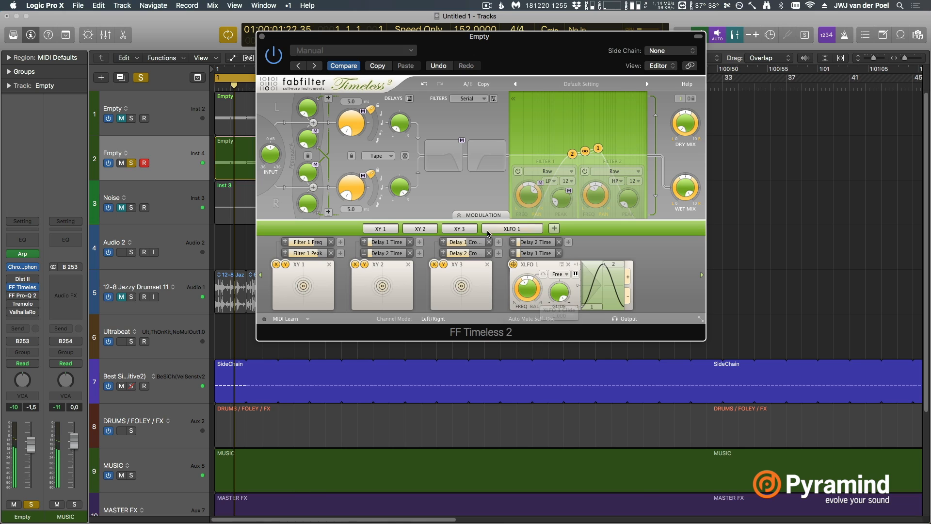
- Browse the delay's Chorus presets without loading one
click(571, 82)
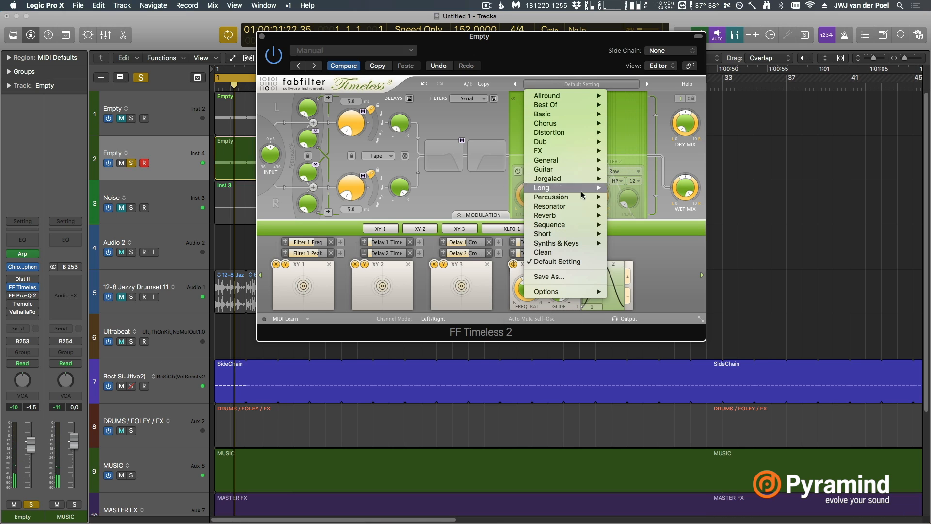
mouse_move(561, 124)
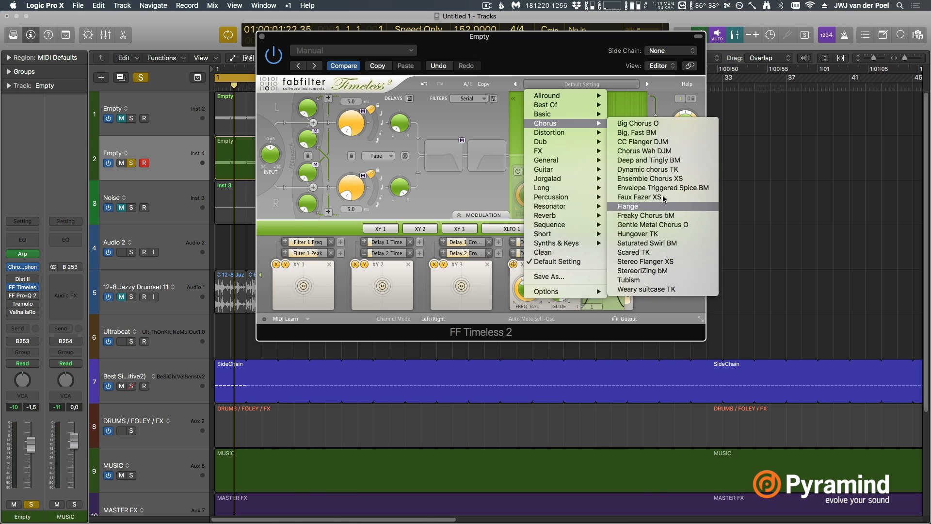
click(463, 115)
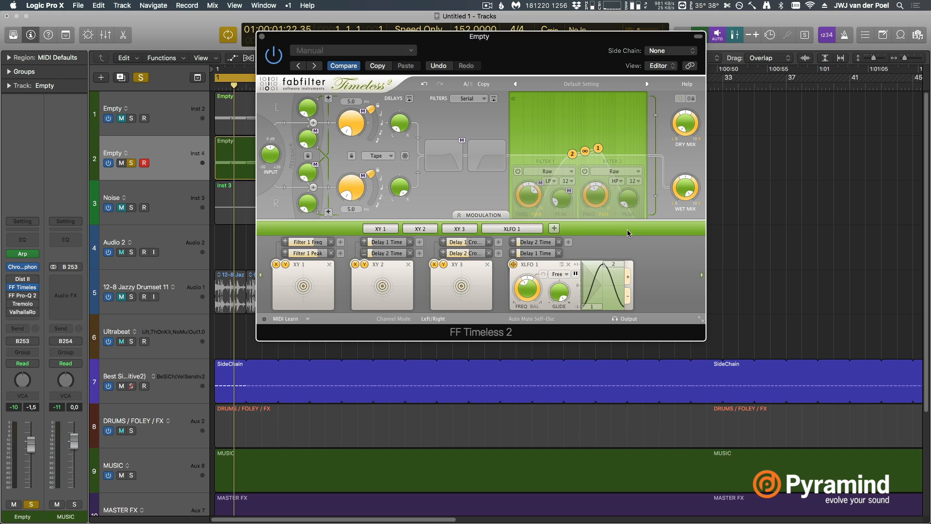
- Add a second XLFO modulation source to the delay
click(554, 227)
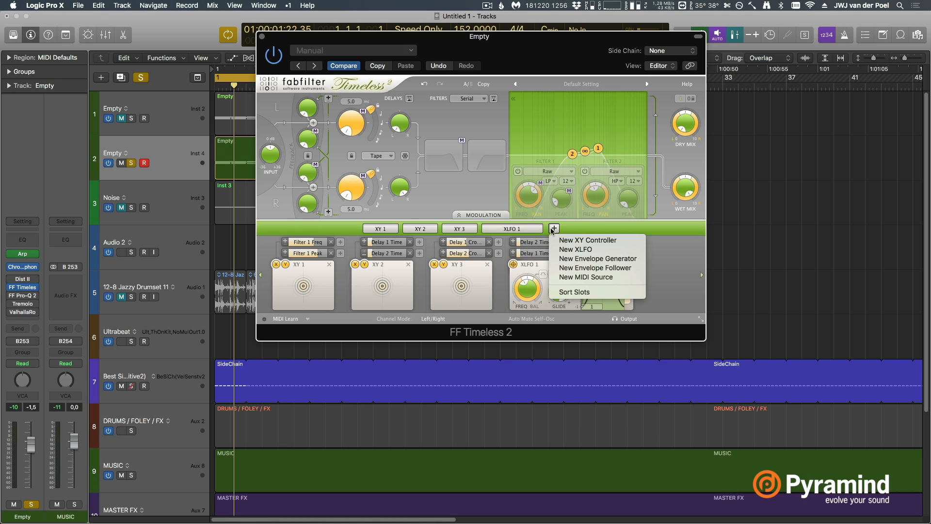
click(606, 250)
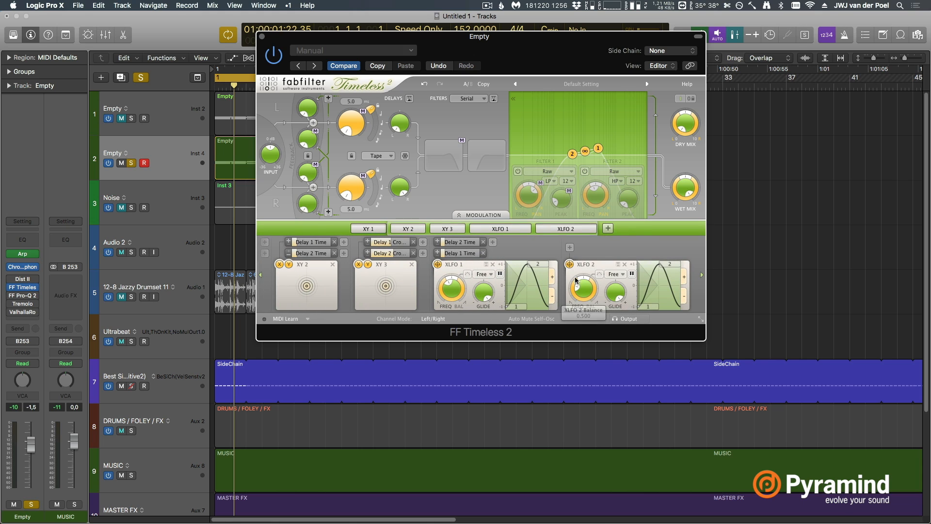
- Assign XLFO 2 to modulate the wet pan and sync its rate to 1
drag(568, 265, 690, 198)
click(618, 274)
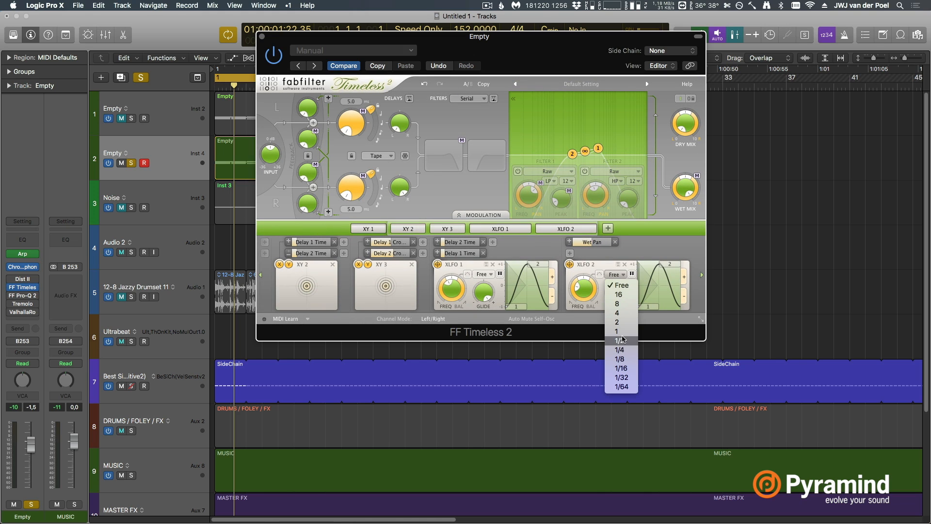
click(625, 331)
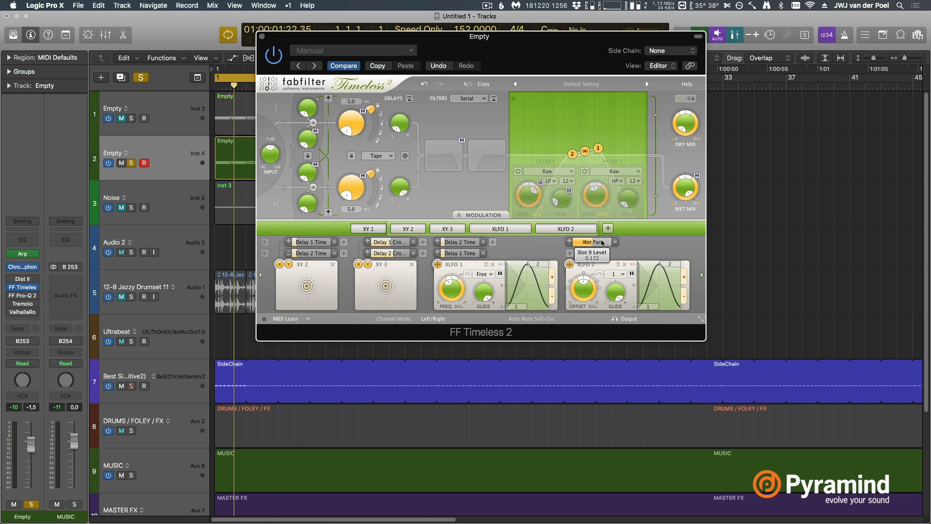
- Play the track, adjust the wet mix by ear, and compare the sound with the delay bypassed and active
key(space)
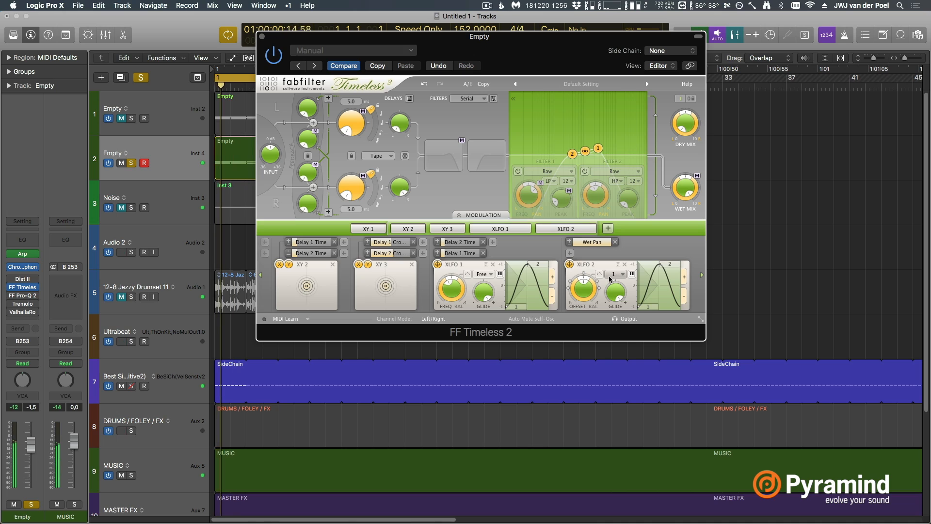
mouse_move(688, 197)
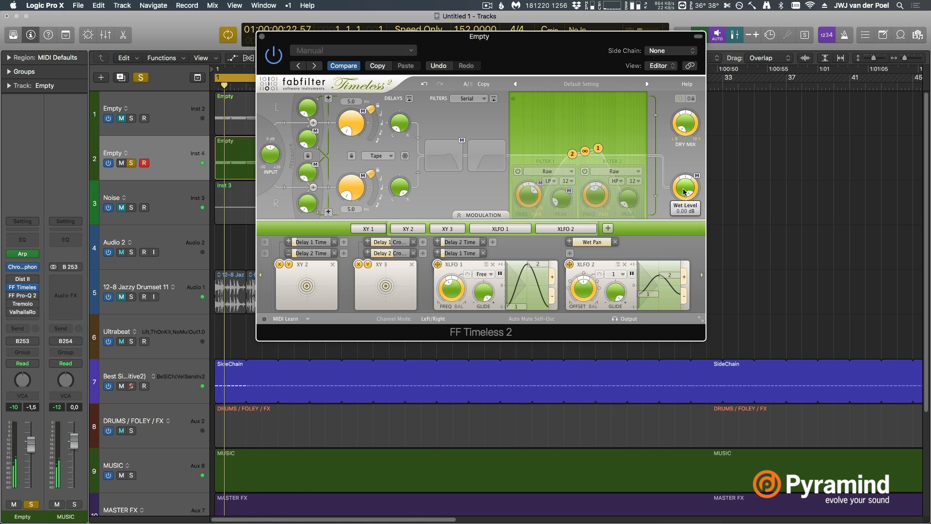
mouse_move(690, 123)
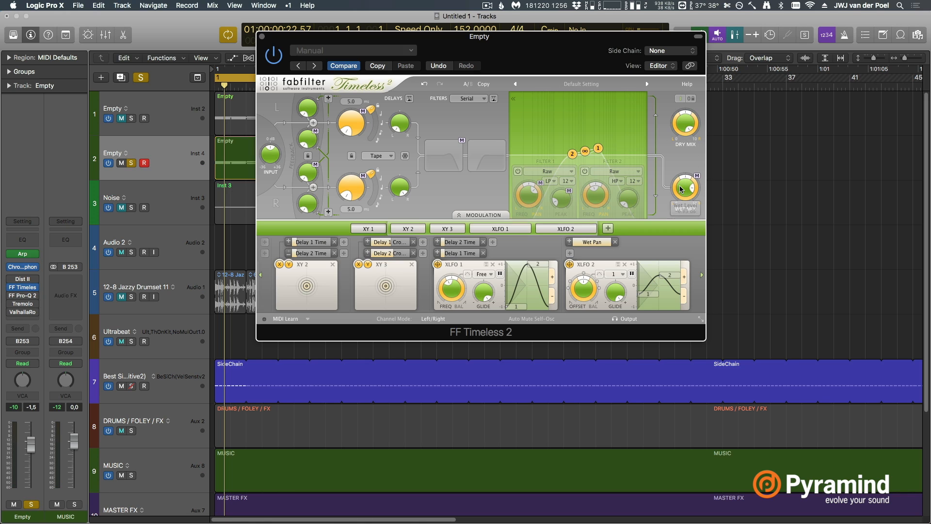
drag(686, 191, 677, 162)
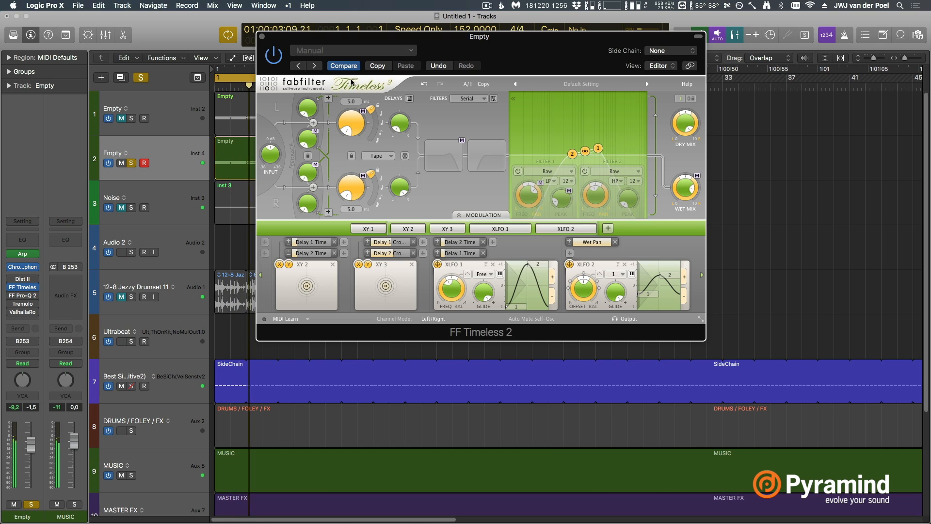
click(274, 55)
click(274, 55)
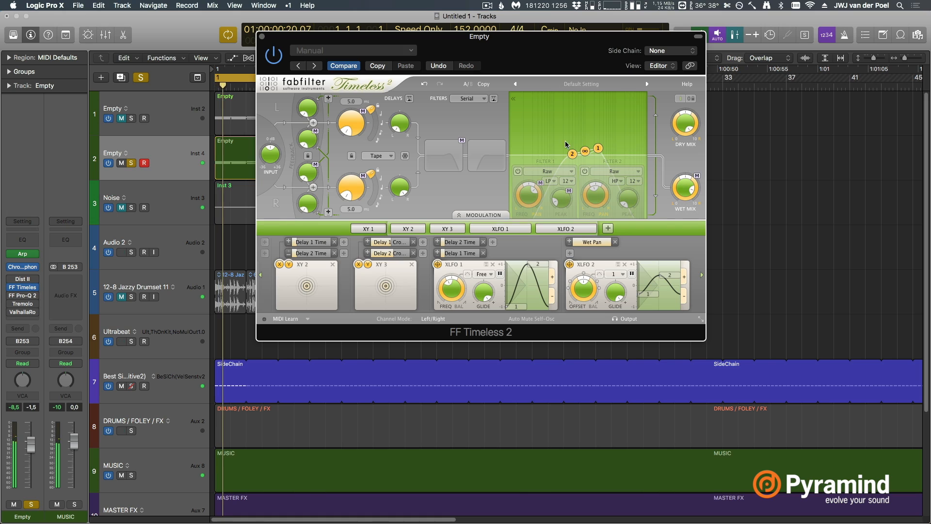
- Remove XLFO 2's wet pan modulation, lower the wet level to -INF dB and play the track
mouse_move(686, 186)
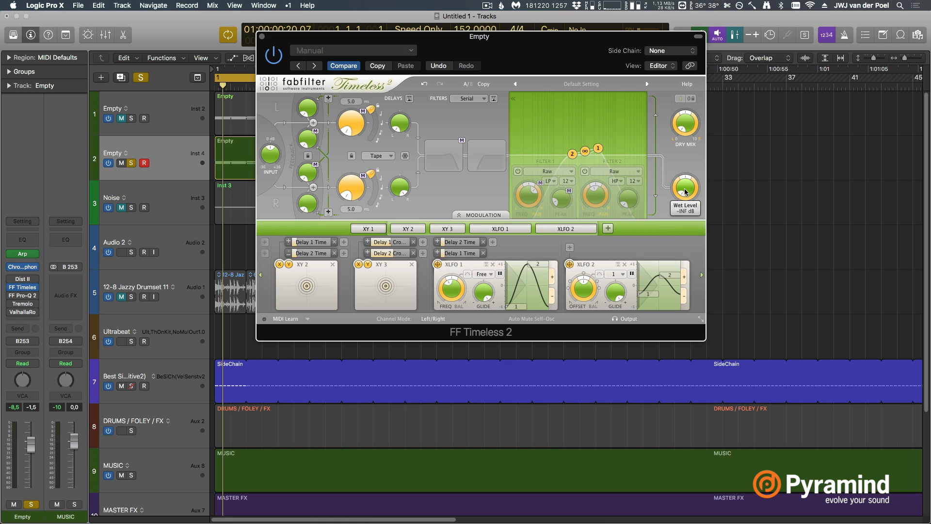
key(space)
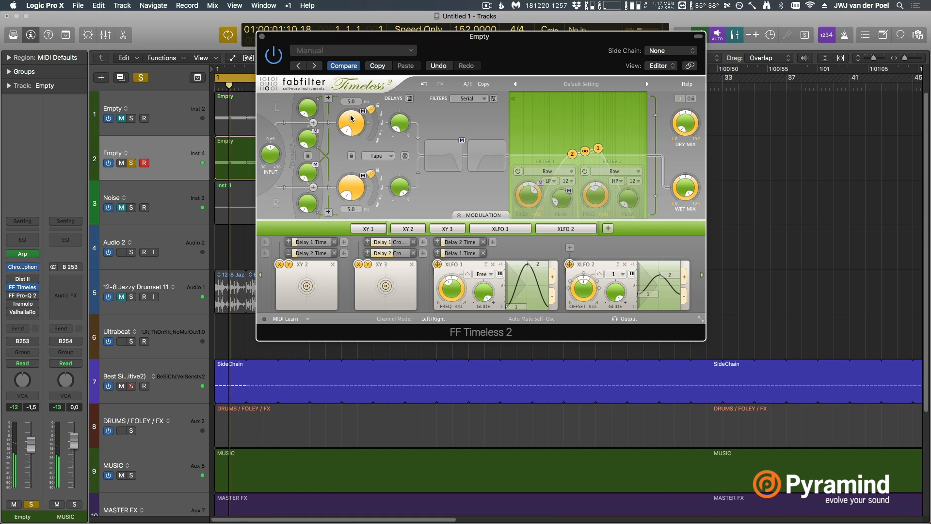
- Set both delay times to 13.7 ms and raise the left delay feedback to about 0.181 during playback
mouse_move(315, 105)
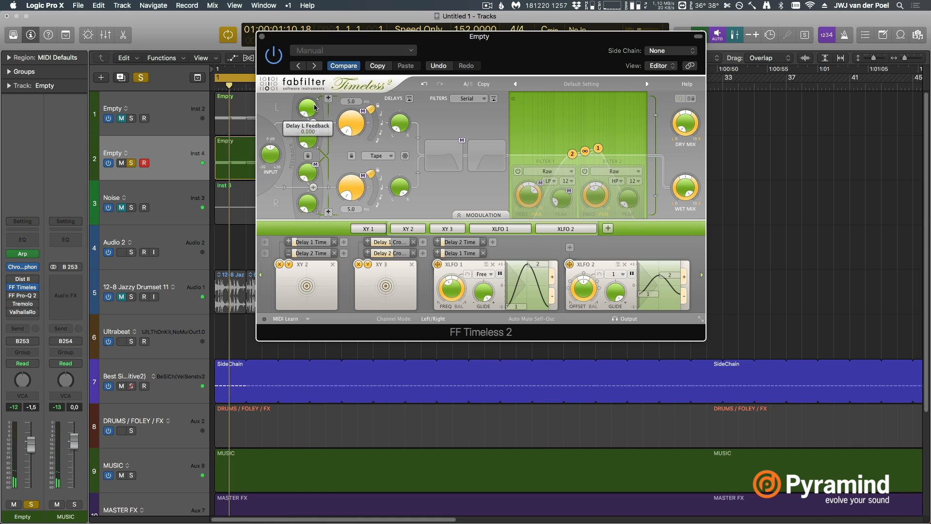
mouse_move(359, 127)
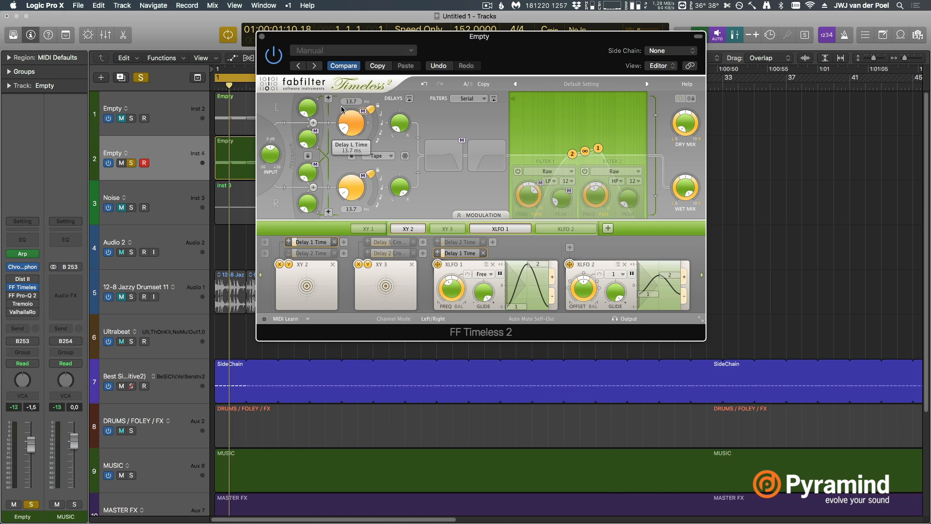
key(space)
mouse_move(314, 113)
mouse_down()
mouse_move(306, 25)
mouse_move(307, 113)
mouse_up()
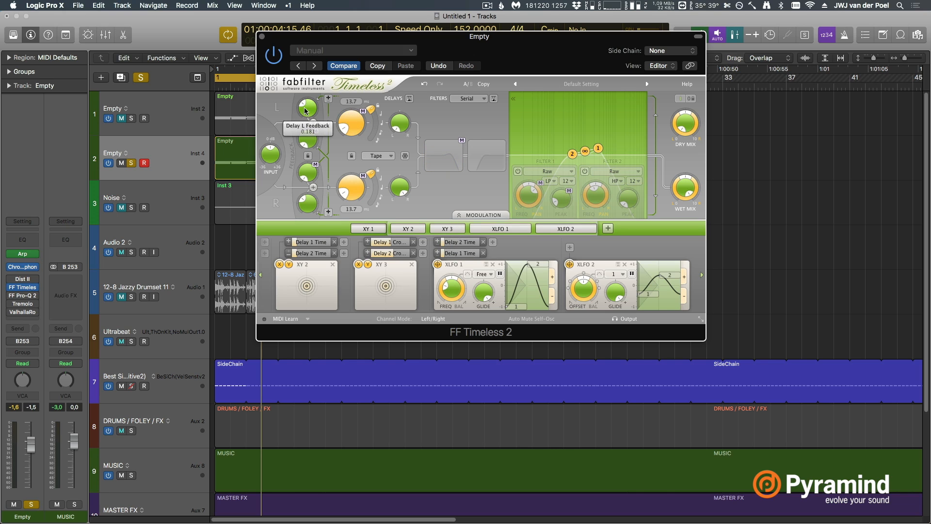
key(space)
- Set both delay times to 13.9 ms and vary the left delay feedback by ear, going up to about 0.748
drag(300, 117, 301, 55)
mouse_move(355, 131)
mouse_down()
mouse_move(347, 128)
mouse_move(357, 135)
mouse_move(359, 128)
mouse_up()
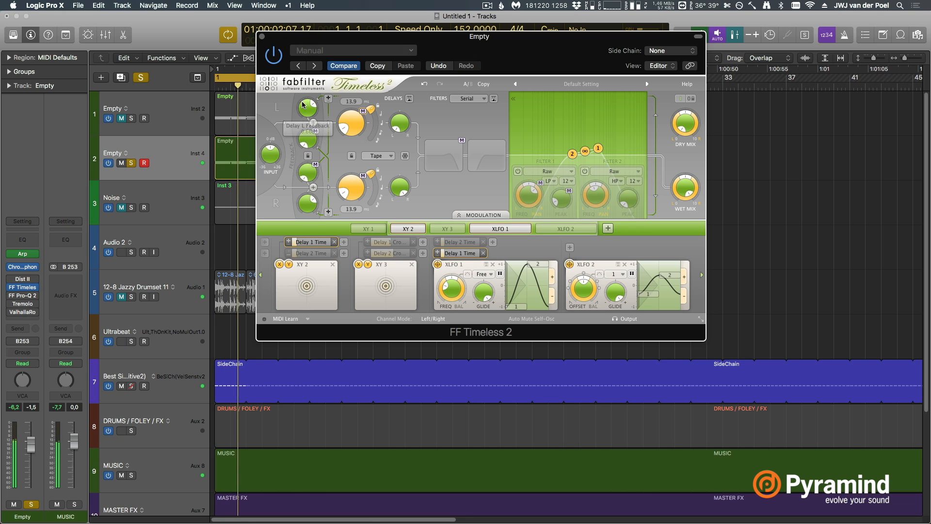
drag(300, 97, 296, 107)
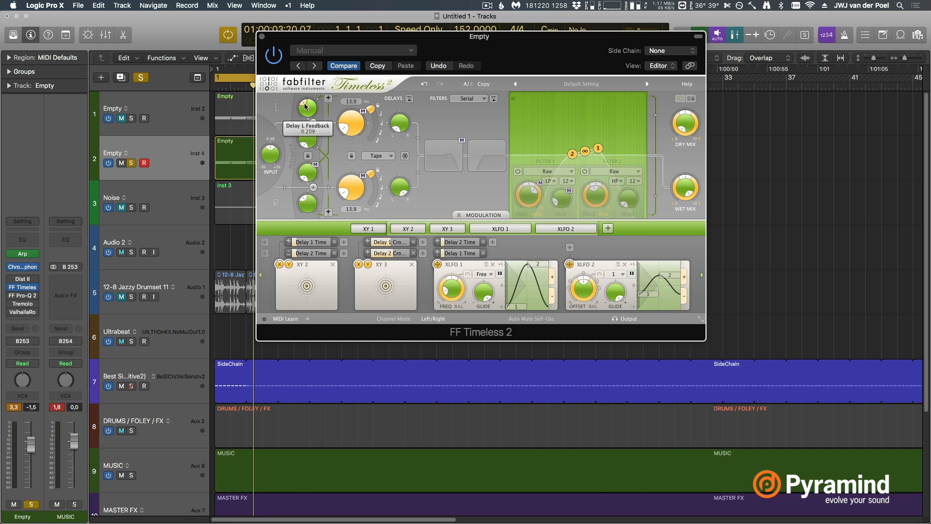
drag(298, 90, 285, 74)
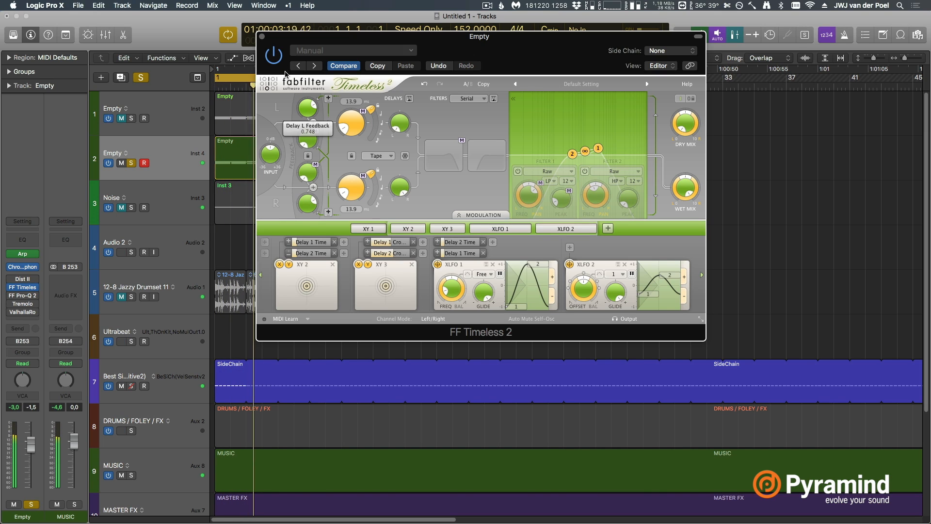
- Shorten the left delay time to 5.0 ms and the right to 5.2 ms, and readjust the left feedback
mouse_move(356, 134)
mouse_down()
mouse_move(360, 153)
mouse_move(367, 146)
mouse_up()
drag(351, 190, 351, 188)
drag(300, 107, 300, 107)
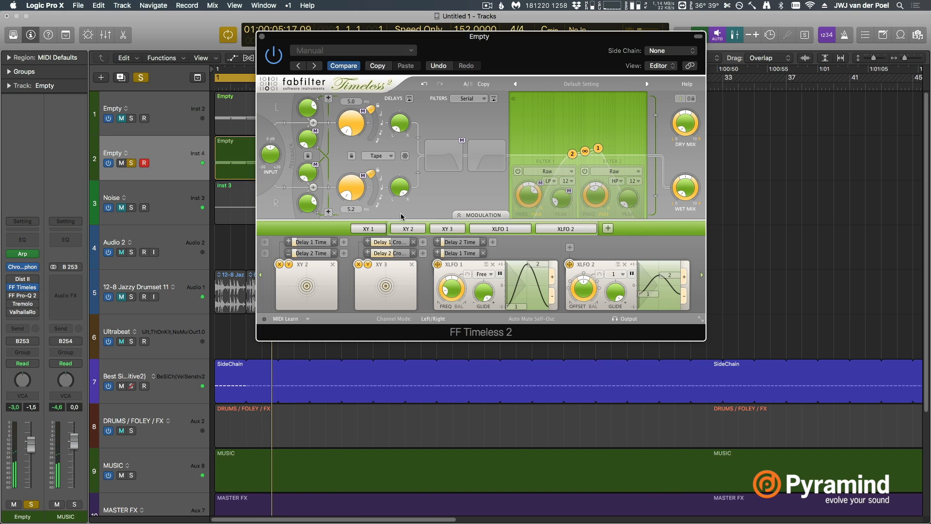
- Set the wet level to about -22.80 dB and both delay times to 10.3 ms, then fine-tune XLFO 1's frequency by ear
mouse_move(349, 196)
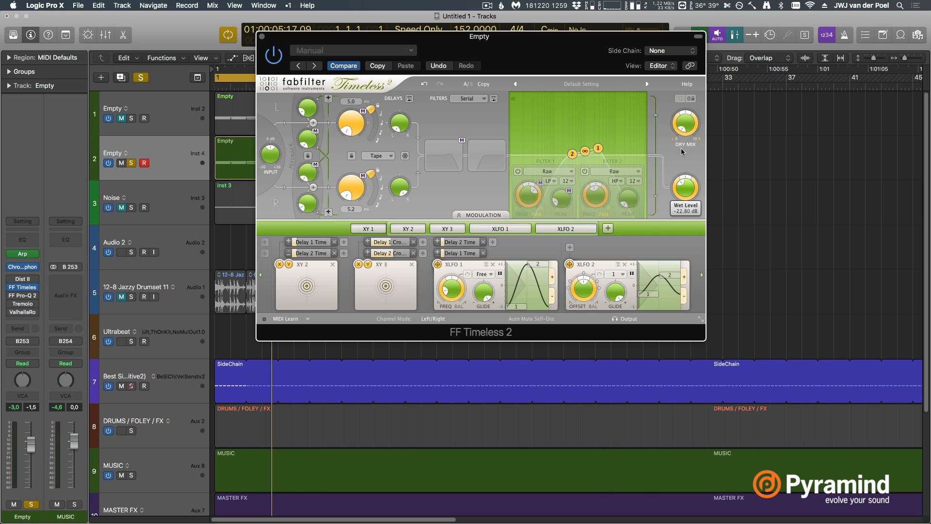
key(space)
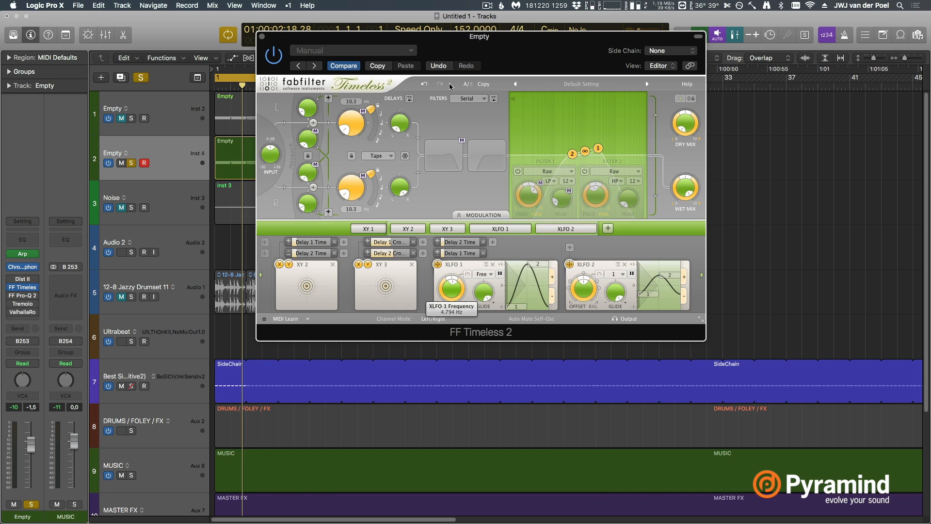
key(space)
drag(450, 290, 450, 294)
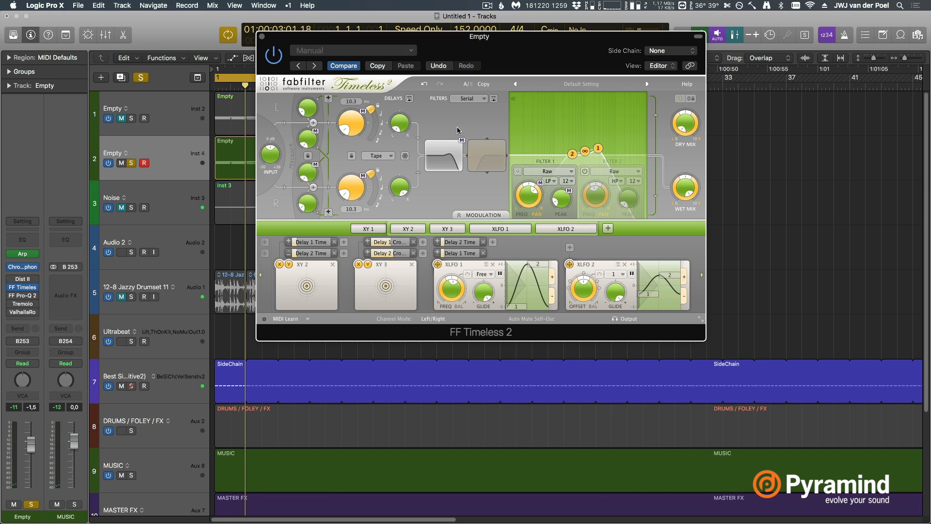
- Keep the filter routing on Serial and move Filter 2's point to the high-frequency end of the filter display
click(476, 100)
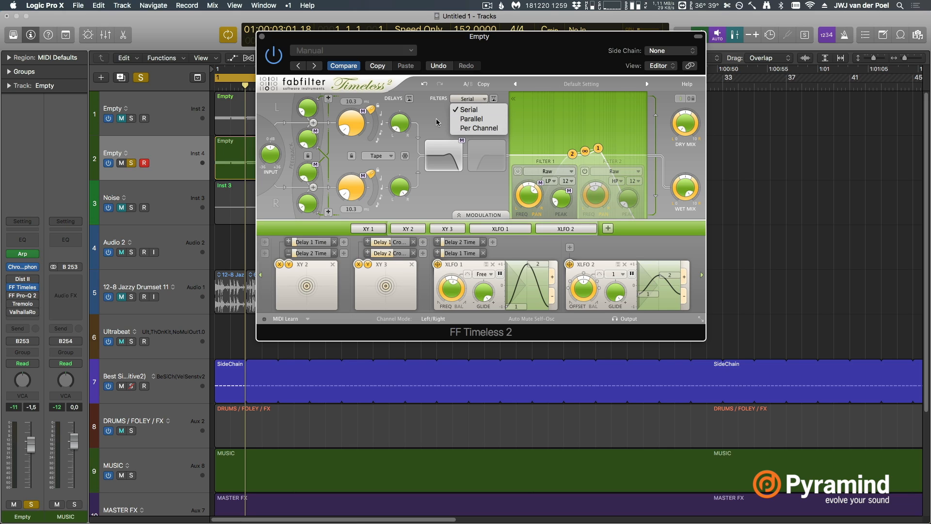
click(468, 110)
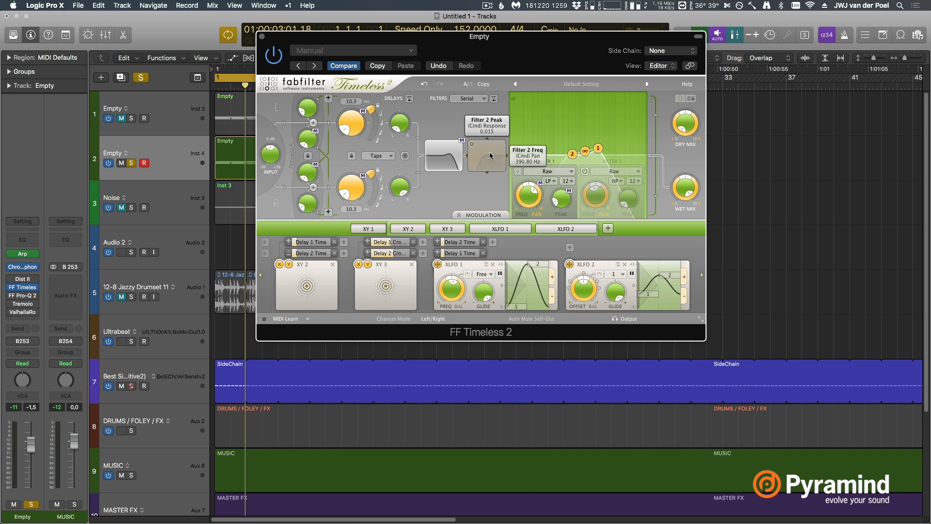
drag(609, 149, 641, 155)
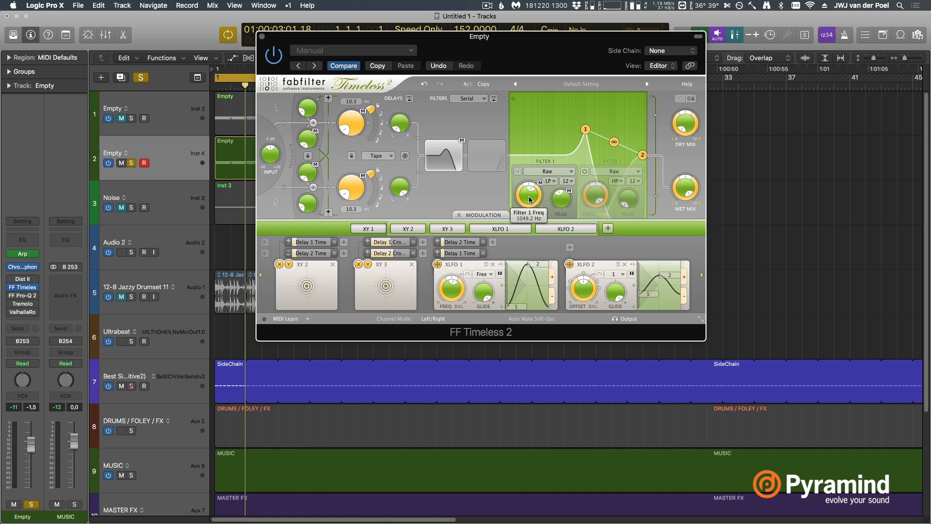
- Sweep Filter 1 during playback, trying a peak of about 0.8 before lowering it, and bring the frequency to about 456 Hz
drag(528, 202, 593, 58)
key(space)
scroll(562, 118, up, 3)
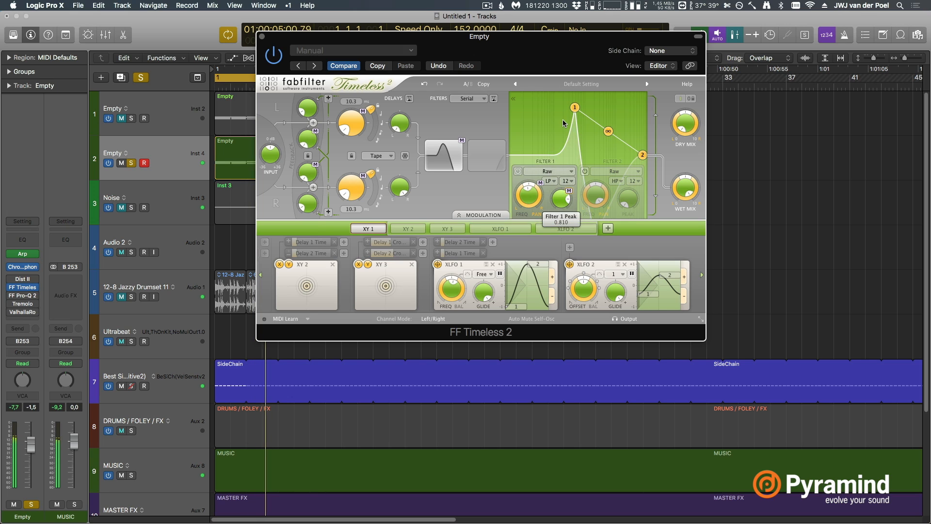
scroll(558, 130, down, 1)
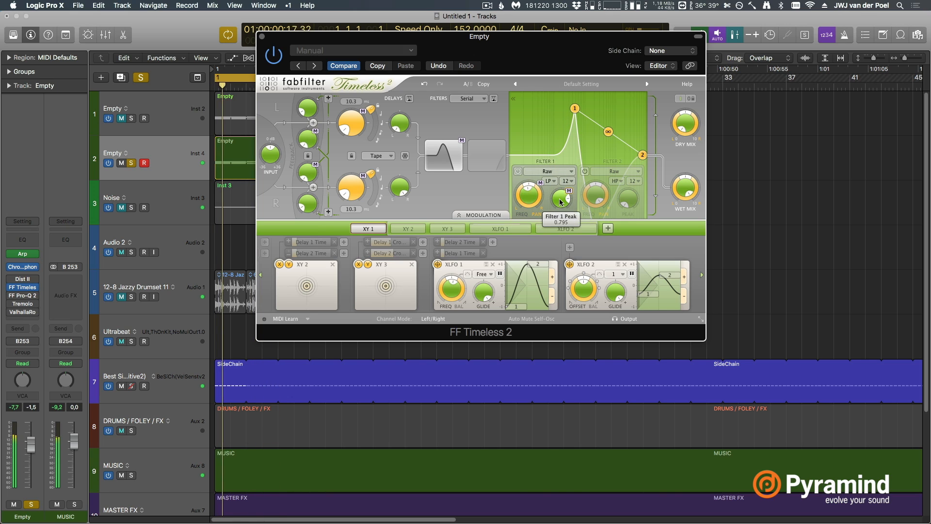
scroll(565, 203, down, 3)
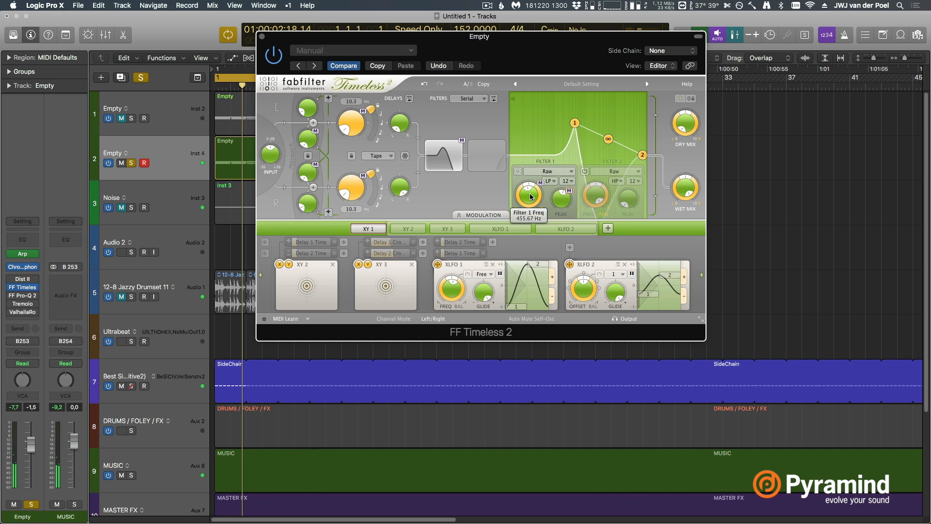
- Check the synth region's notes in the Piano Roll and retune Filter 1's frequency, trying 440 Hz and a lower value
double_click(230, 155)
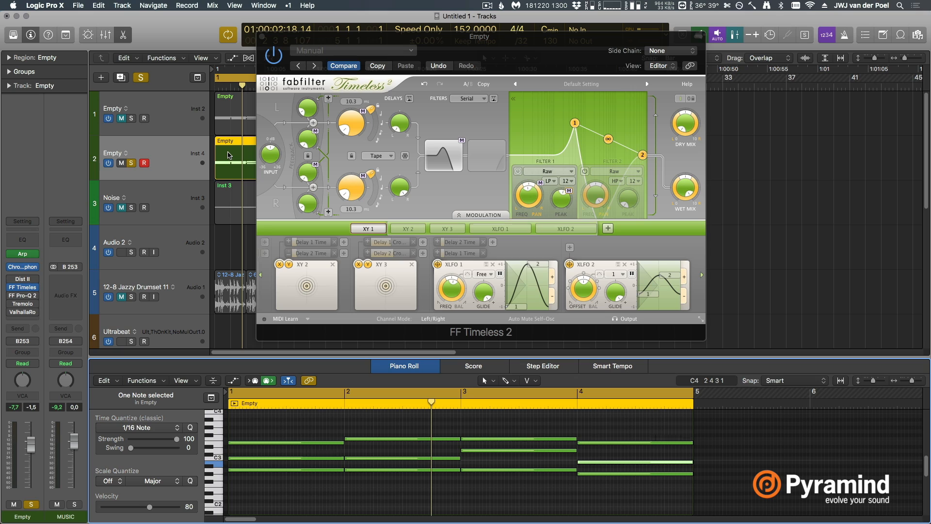
key(e)
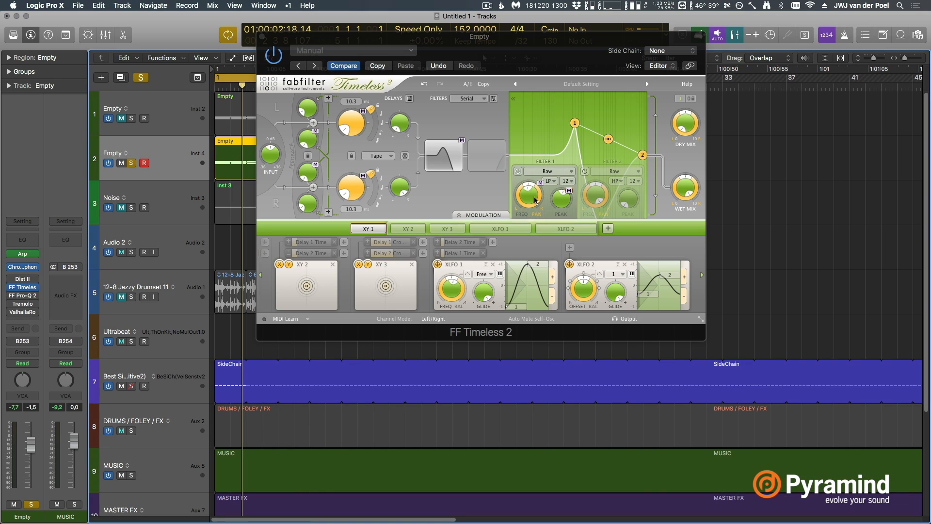
mouse_move(529, 196)
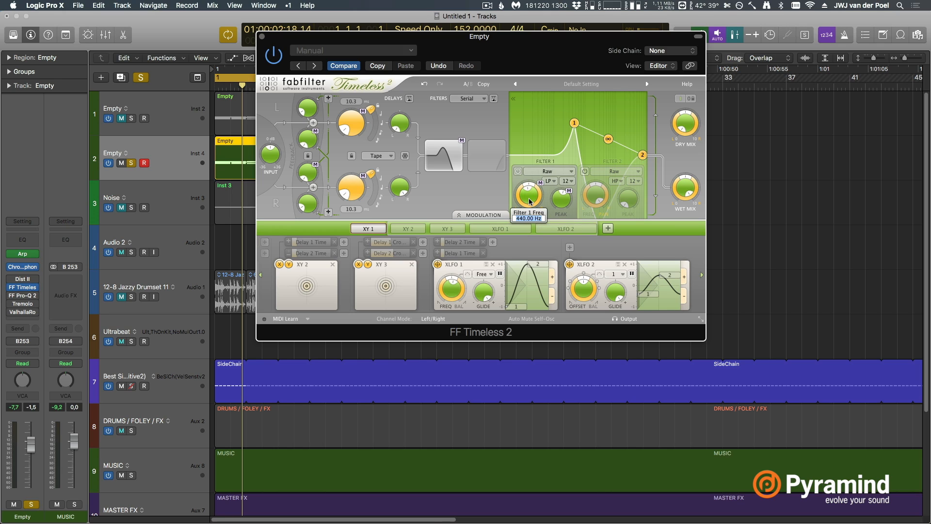
key(Return)
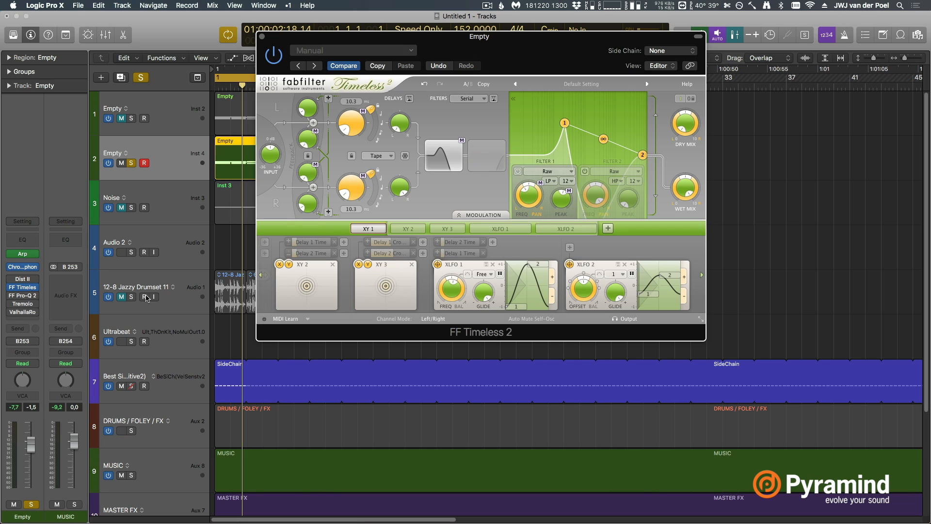
- Insert the Tuner metering plug-in on the MUSIC channel and play the track through it
click(61, 288)
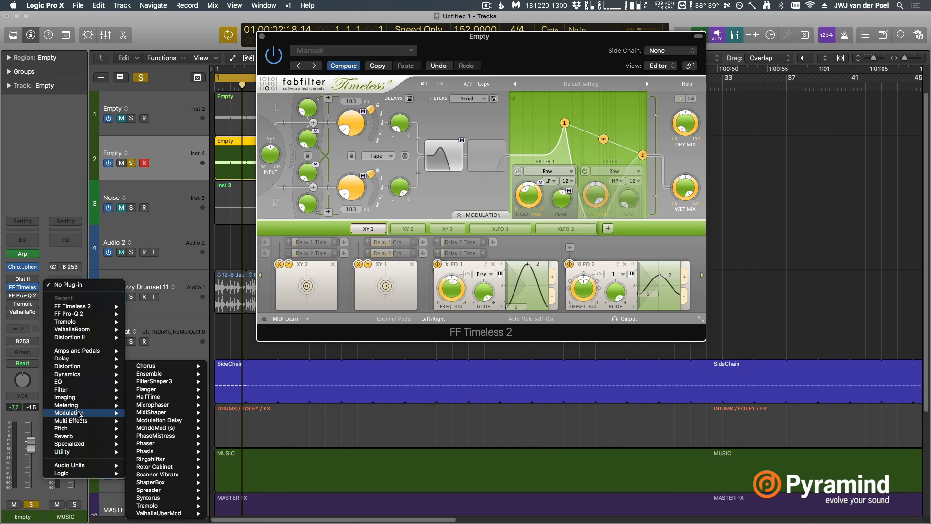
mouse_move(83, 405)
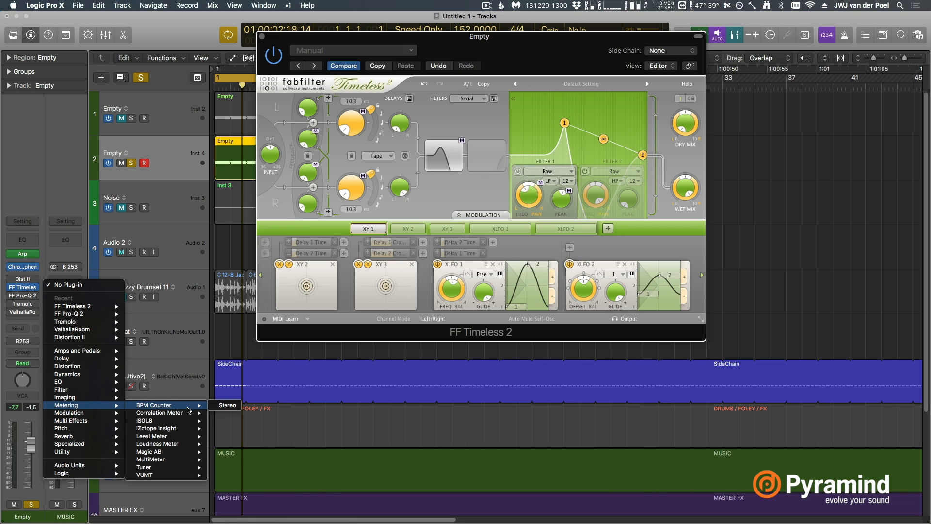
mouse_move(185, 467)
click(225, 467)
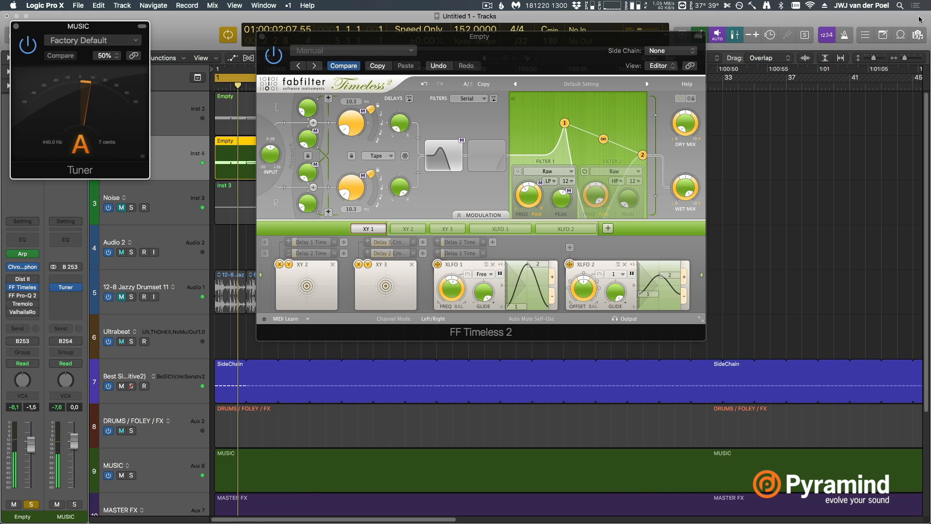
- Look up the note-to-frequency table in the project's Note Pad and close it again
click(917, 35)
click(889, 37)
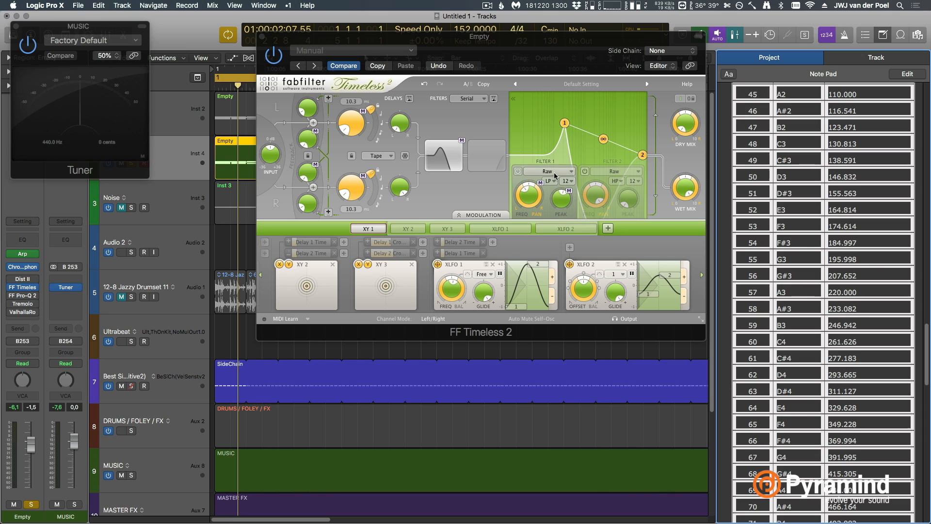
click(883, 36)
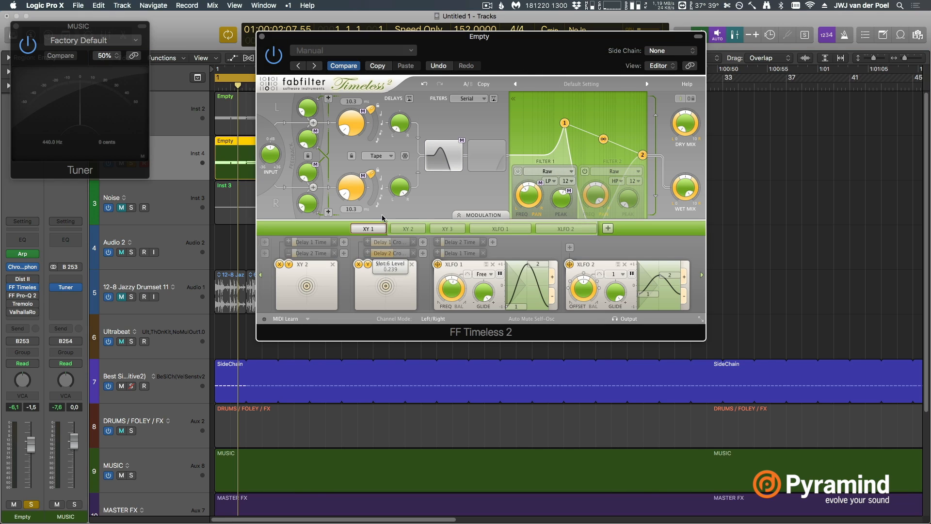
- Play the track and lower Filter 1's peak to 0.150
key(space)
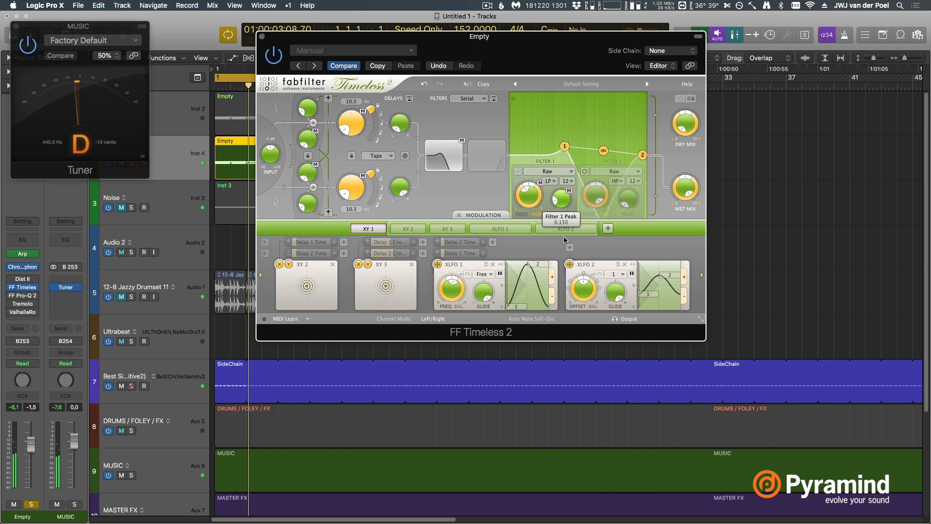
- Add a third XLFO modulator synced to 1/4 and route it to Filter 1's peak
click(607, 228)
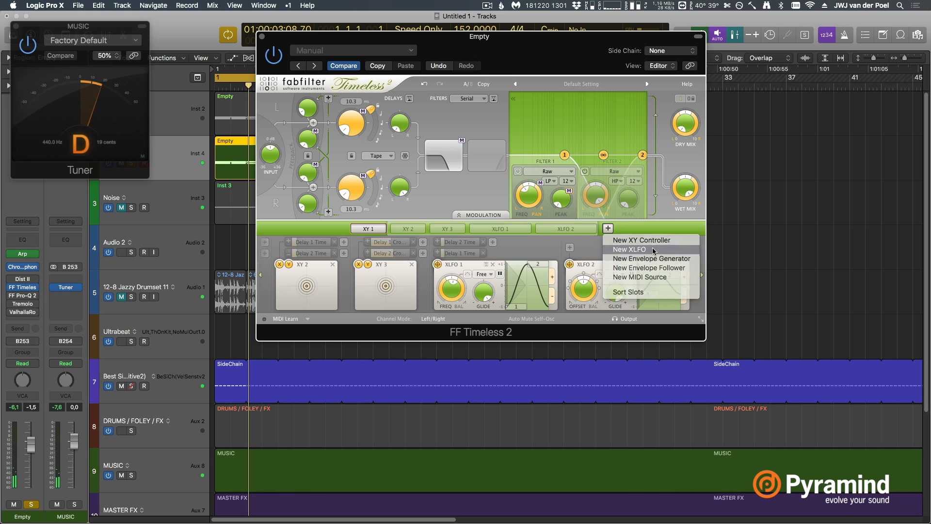
click(629, 249)
click(616, 274)
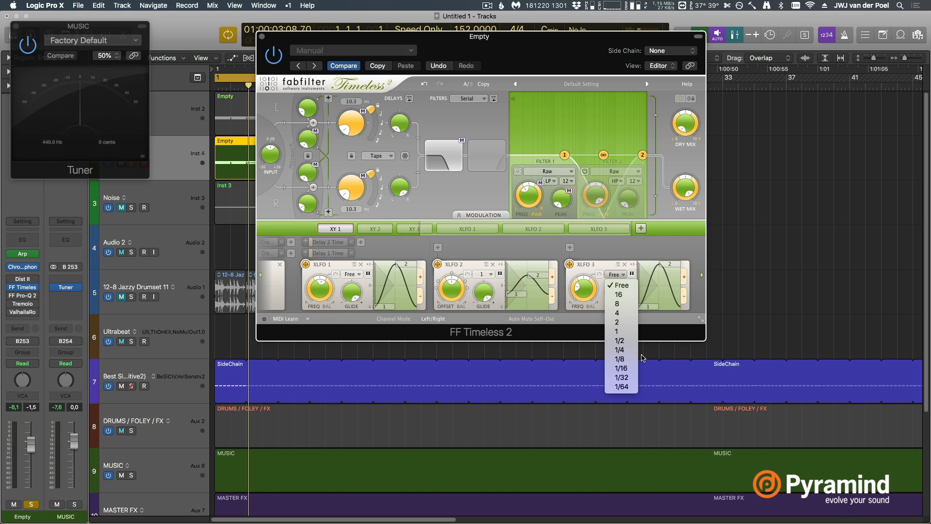
click(621, 350)
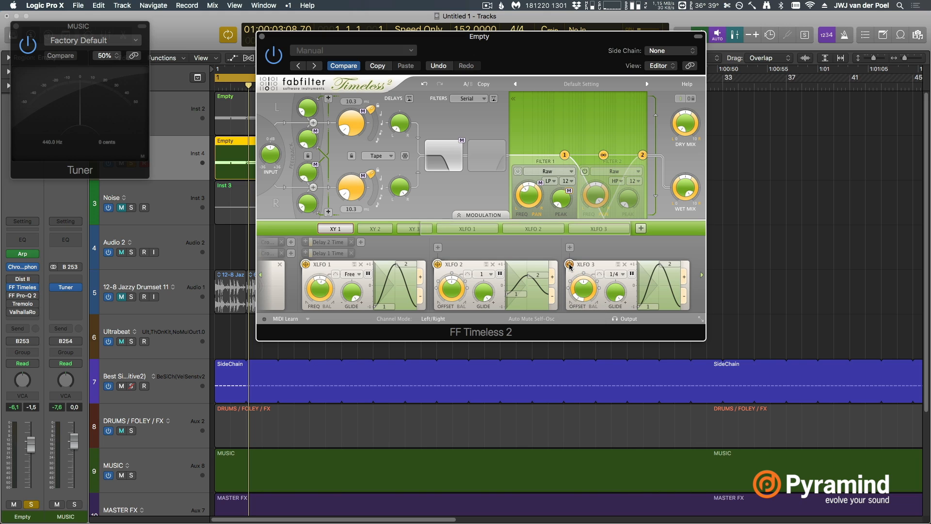
drag(569, 264, 561, 199)
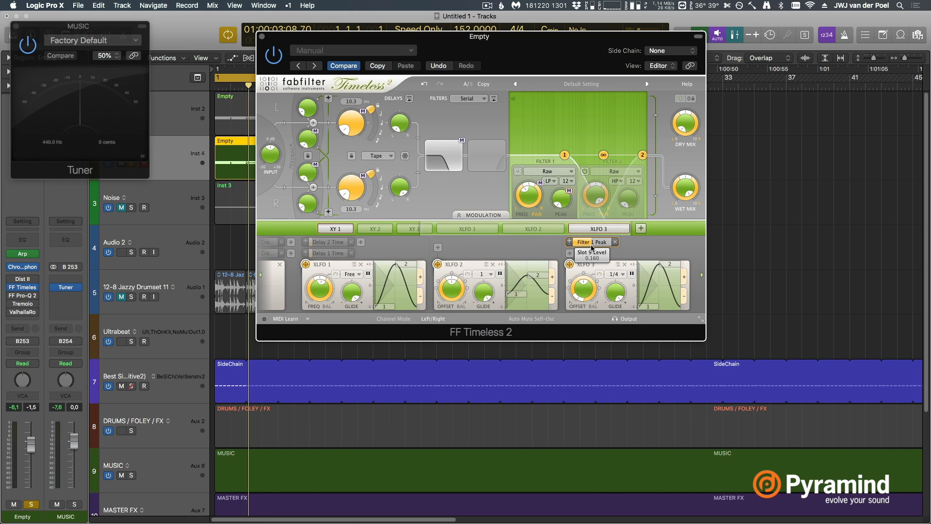
- Change XLFO 3's sync rate to 1/8 and start playback
click(621, 279)
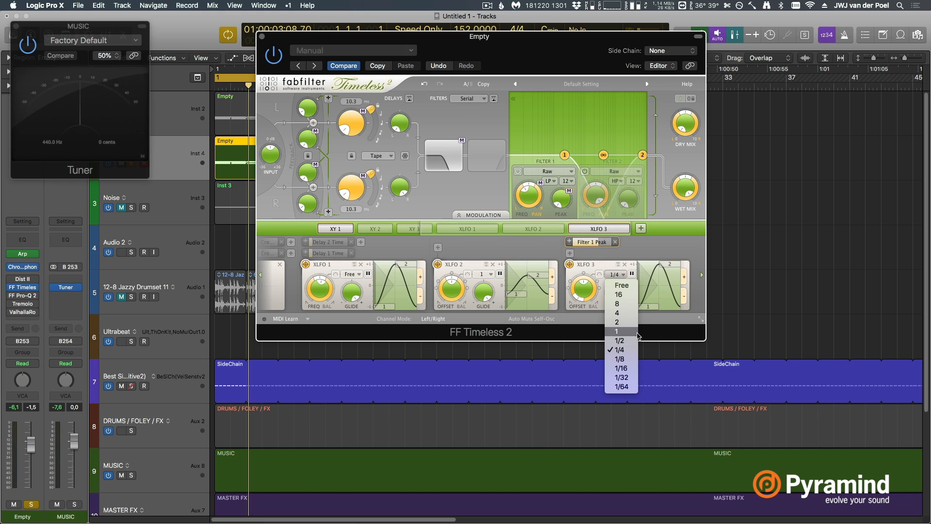
click(620, 359)
key(space)
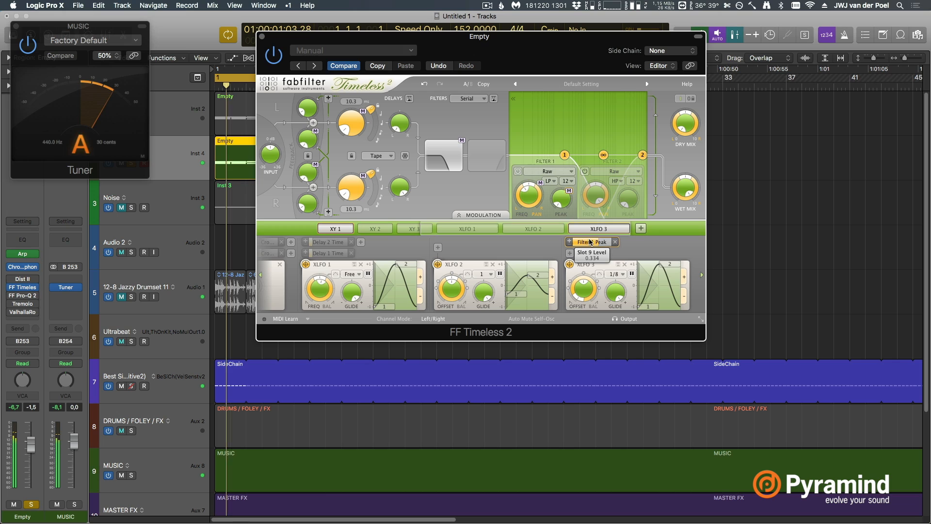
- During playback, sweep Filter 1's peak up to 0.992 and back to minimum while varying XLFO 3's modulation depth on it
mouse_move(558, 188)
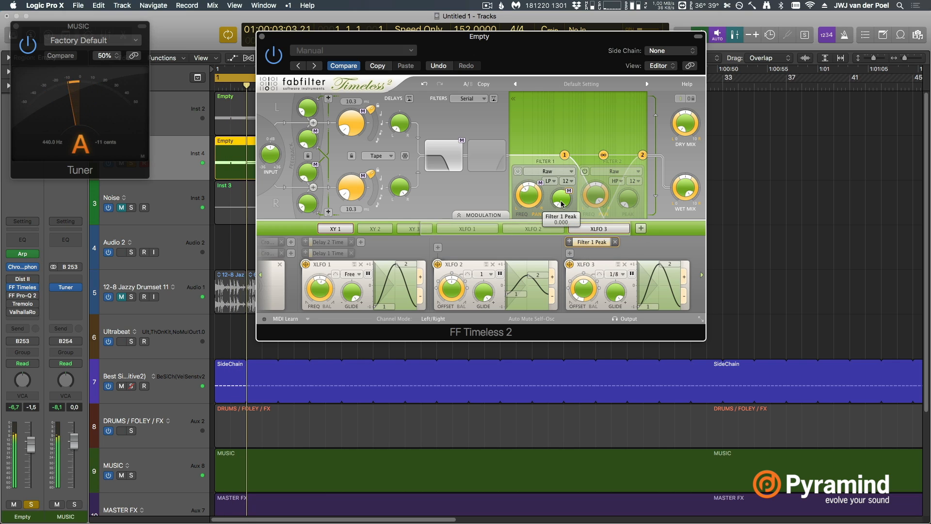
drag(558, 188, 573, 82)
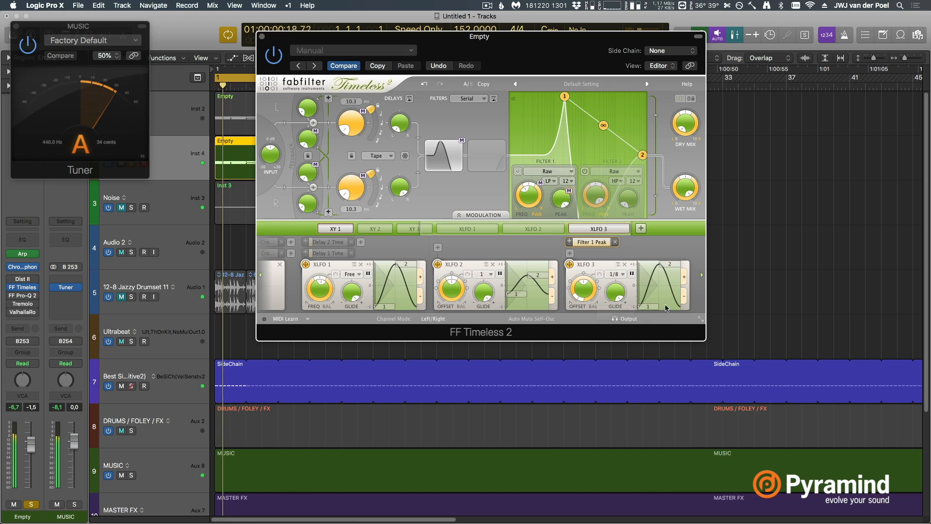
mouse_move(586, 244)
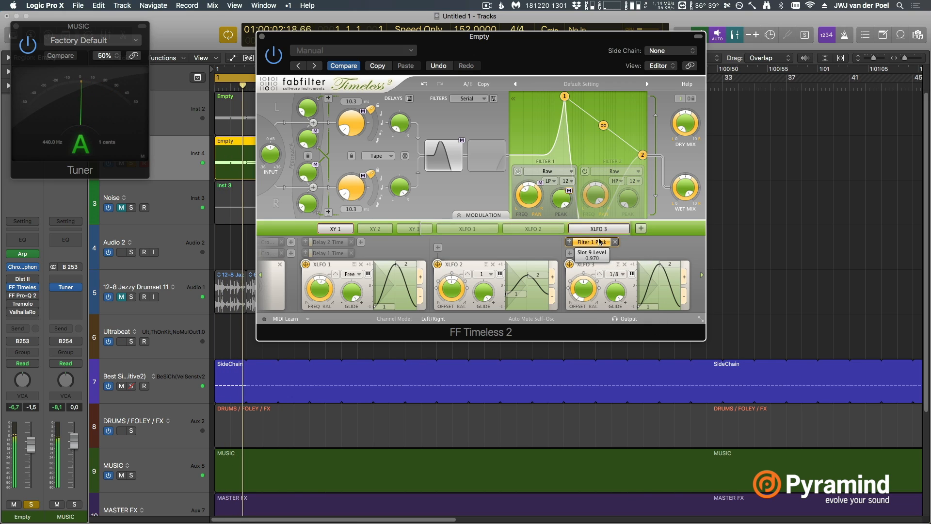
drag(584, 244, 387, 250)
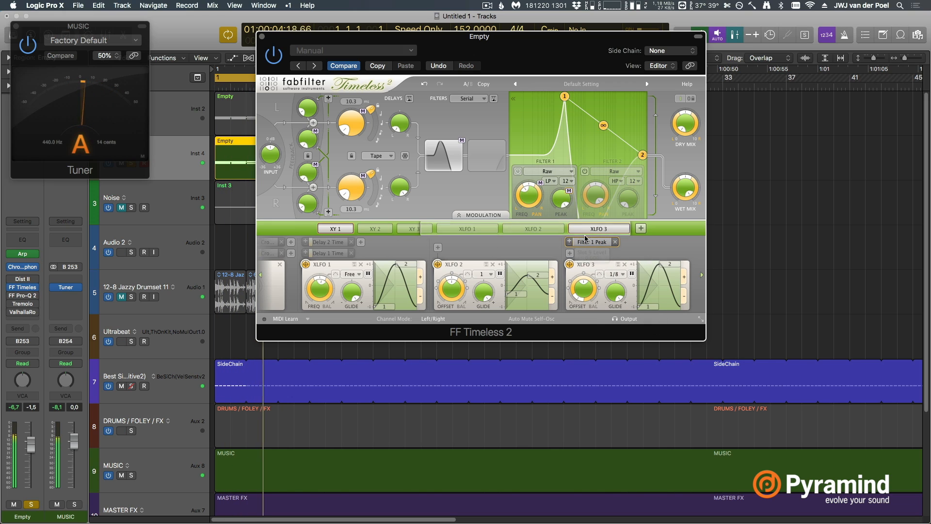
drag(604, 246, 777, 236)
mouse_move(562, 202)
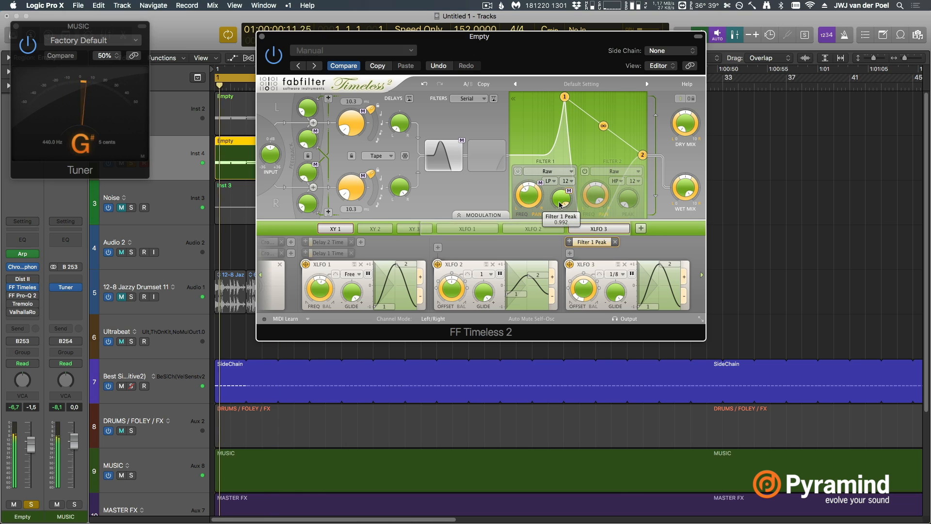
drag(563, 201, 574, 316)
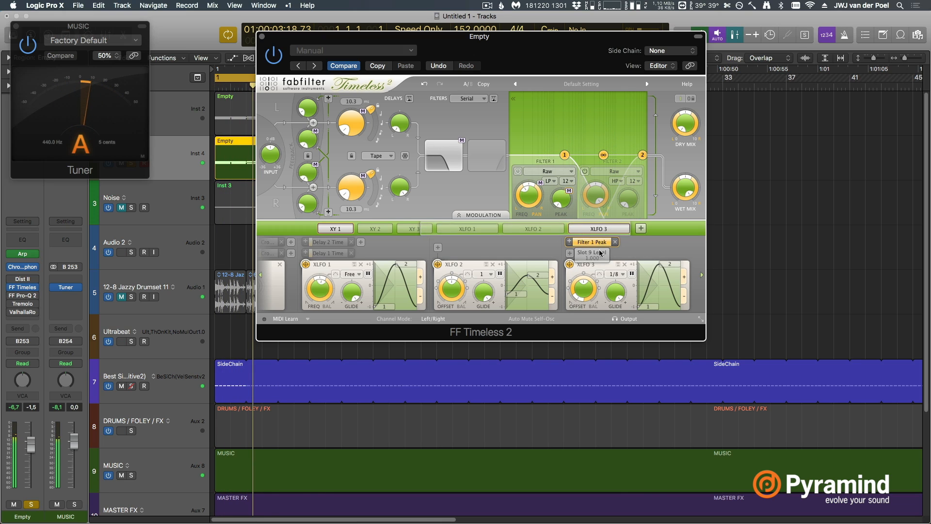
- Route XLFO 3 to the wet level as well and adjust its modulation depth on Filter 1's peak during playback
drag(570, 267, 685, 188)
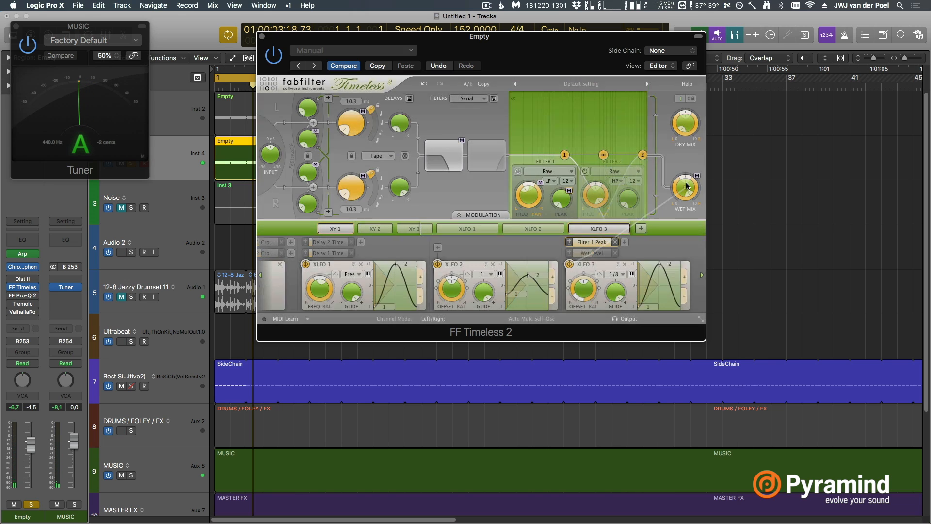
mouse_move(585, 242)
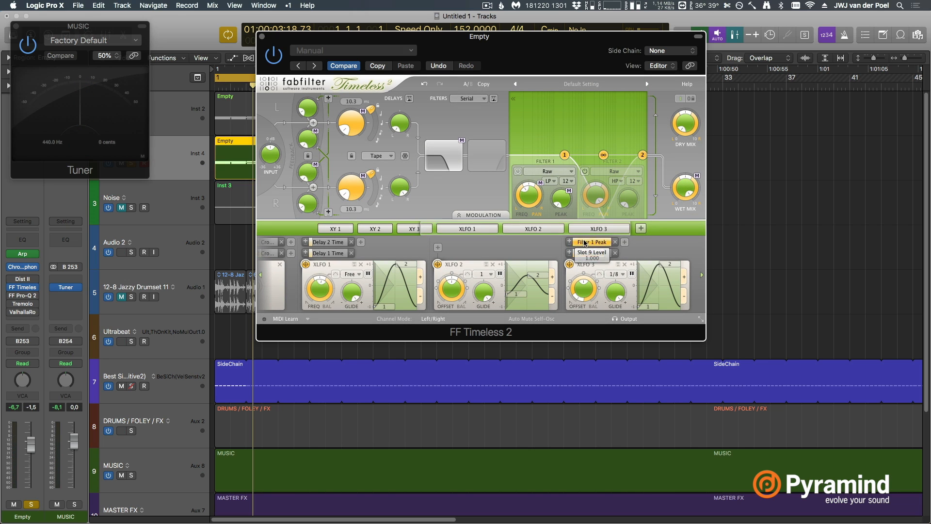
key(space)
drag(578, 243, 547, 127)
mouse_move(684, 189)
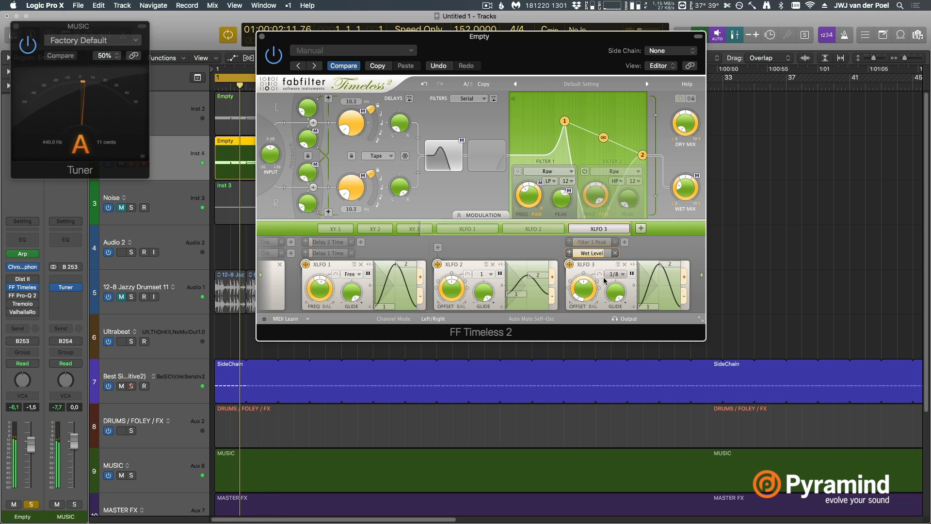
- Play the track again and raise the dry mix level
mouse_move(578, 301)
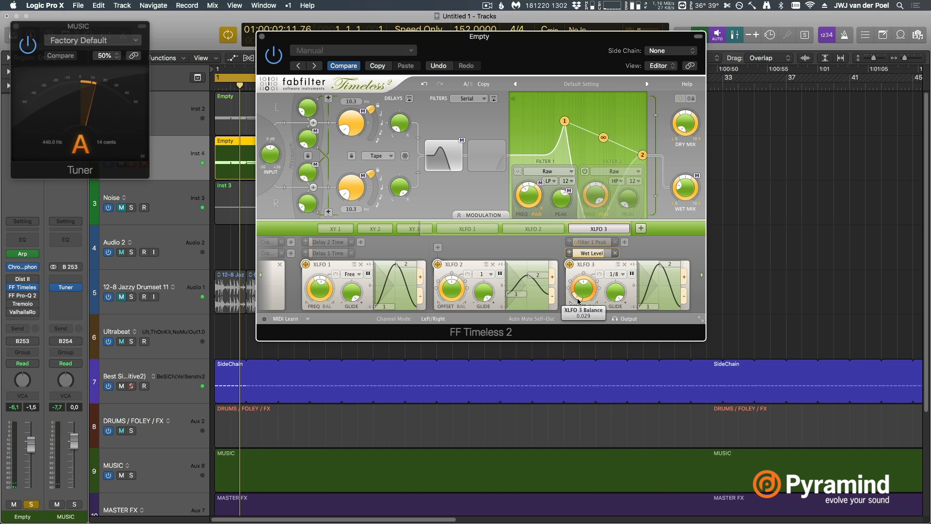
key(space)
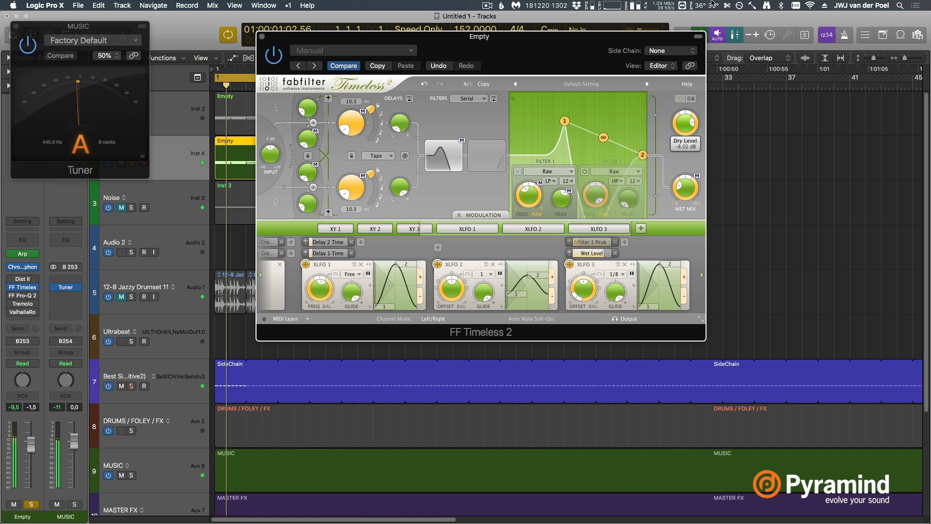
drag(689, 122, 694, 93)
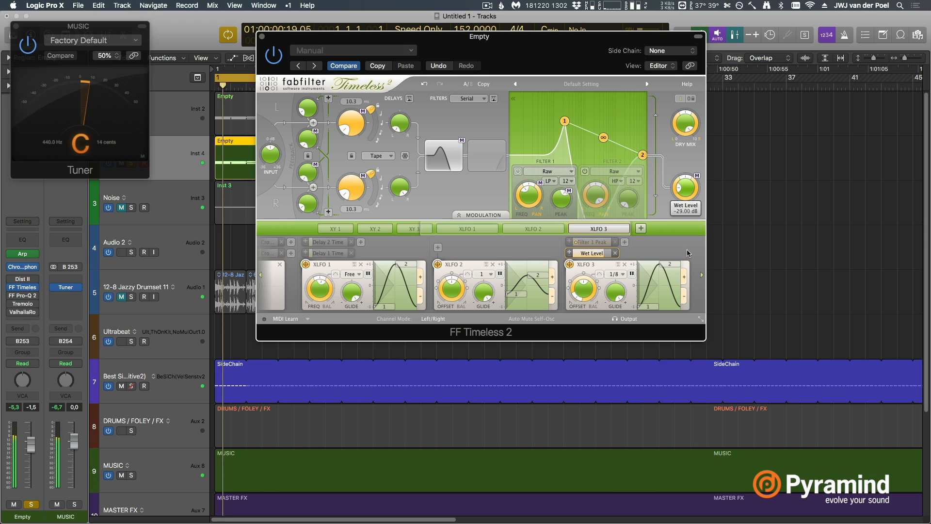
- Audition the band-pass response on Filter 1 and switch the filter to high-pass (HP)
click(550, 181)
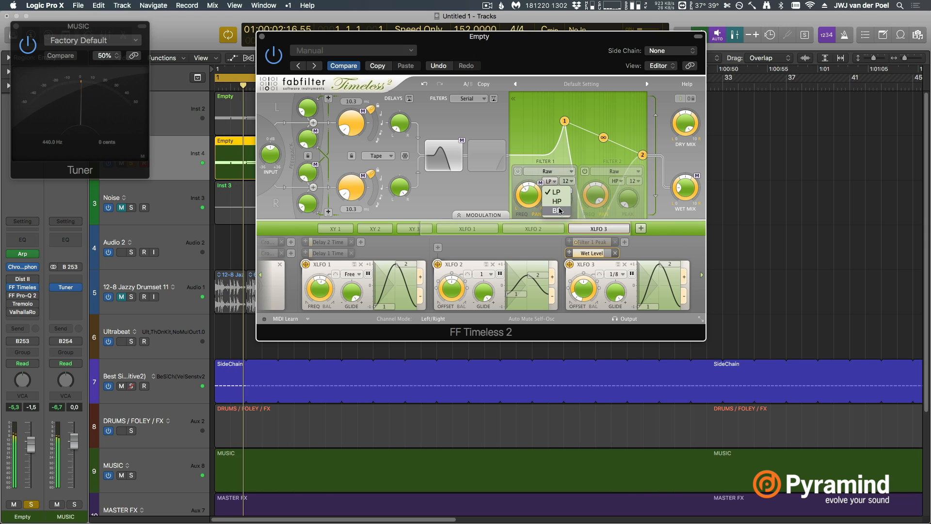
click(558, 208)
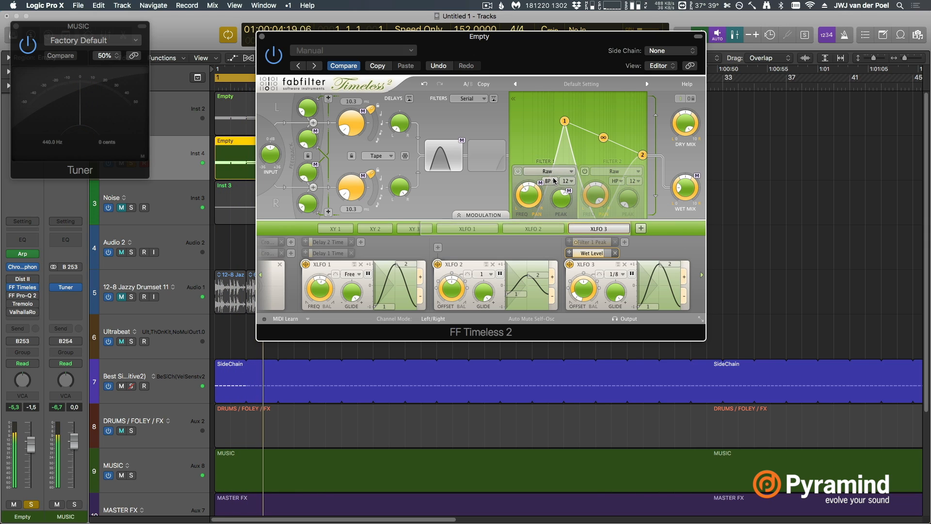
click(550, 181)
click(559, 201)
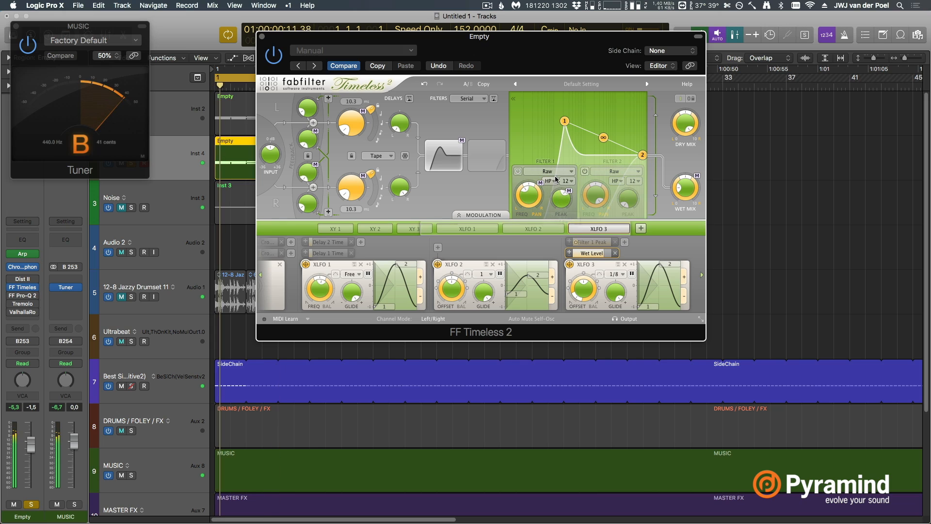
- Set Filter 1's frequency to 400 Hz and raise its peak to 0.871
double_click(533, 199)
text(400)
key(Return)
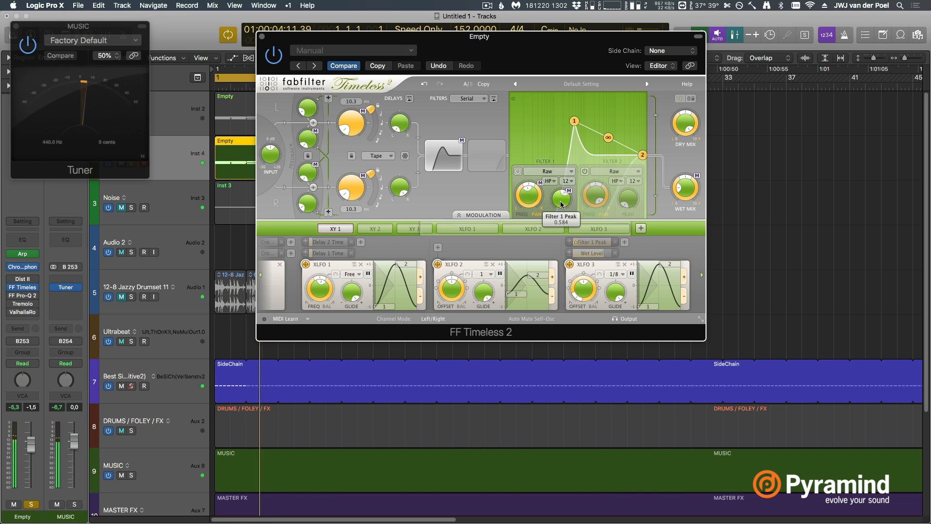
drag(562, 198, 568, 105)
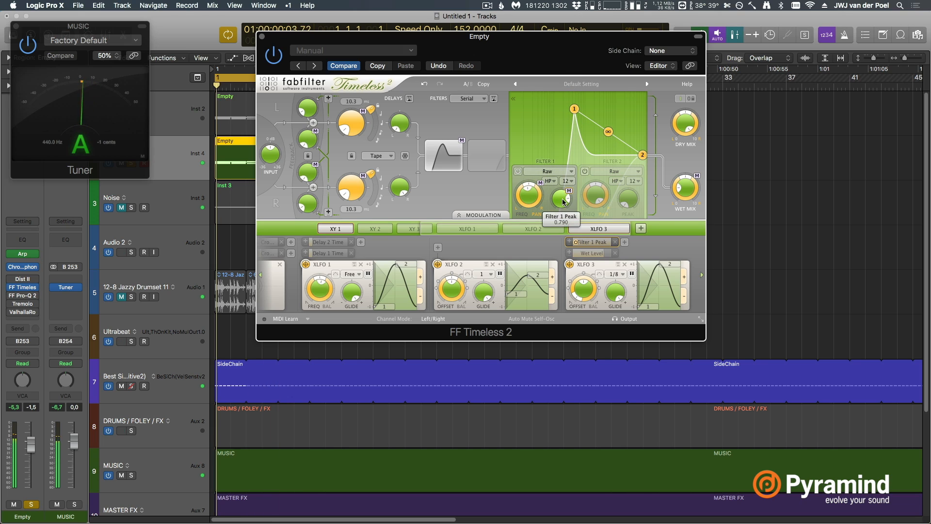
drag(555, 175, 561, 119)
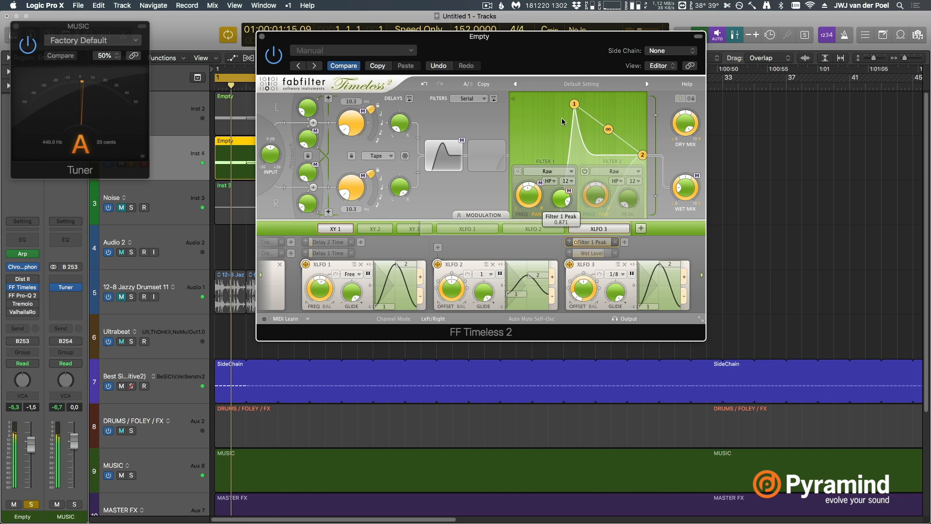
- Set Filter 1's frequency to 220 Hz and stop playback
double_click(528, 200)
text(22)
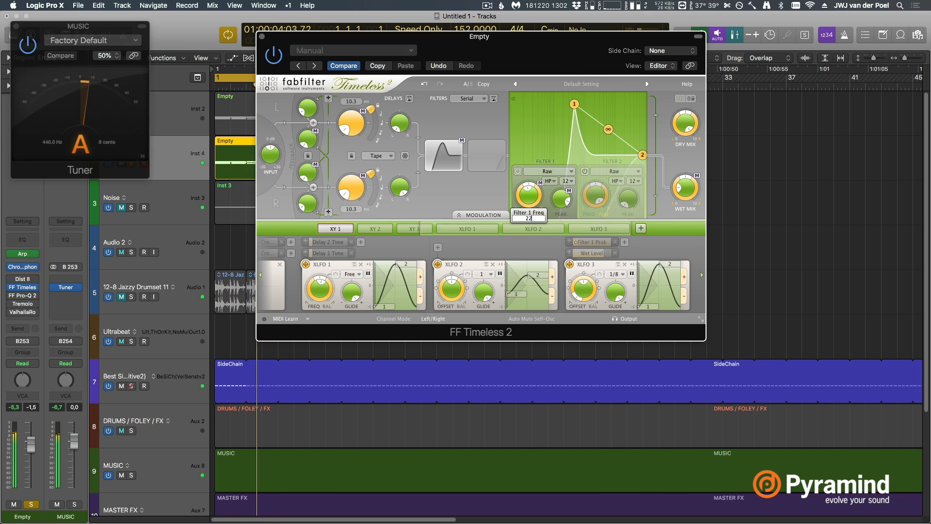
text(0)
key(Return)
key(space)
- Add a fourth XLFO modulator and set its sync rate to 1
click(599, 228)
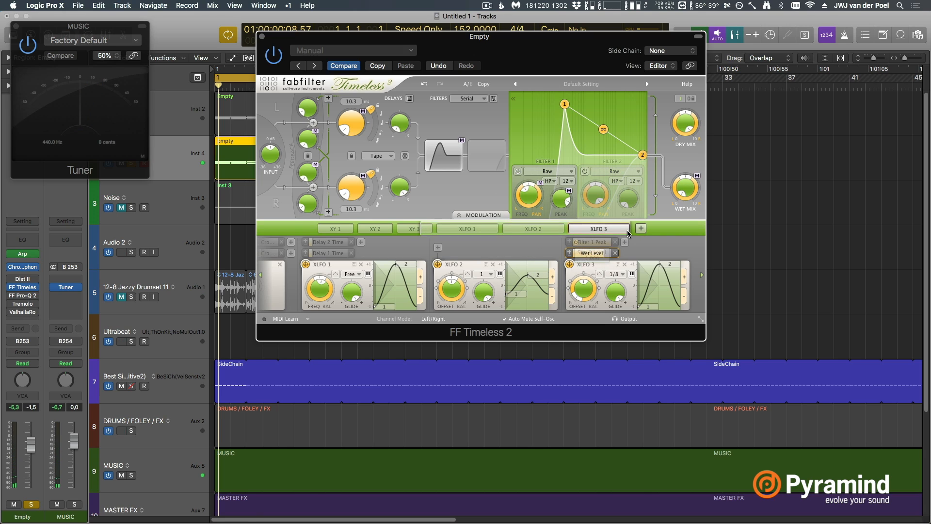
click(641, 228)
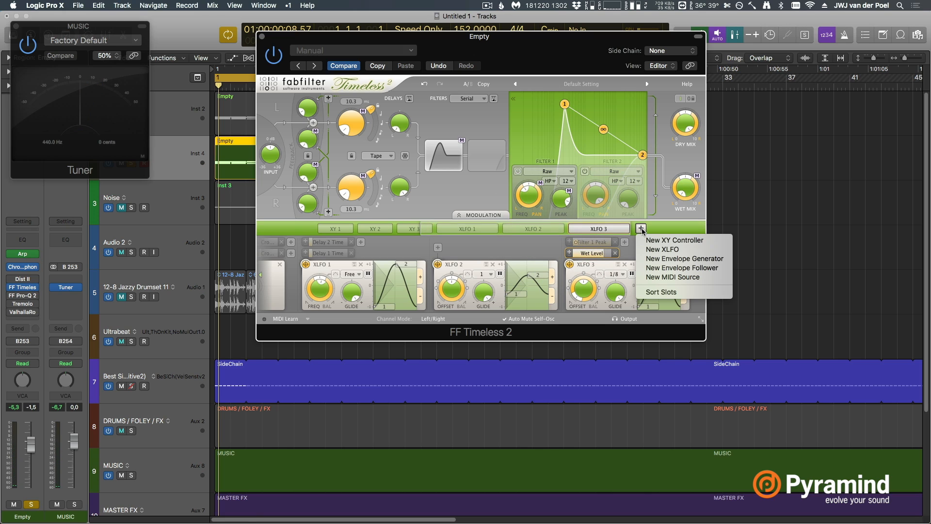
click(662, 249)
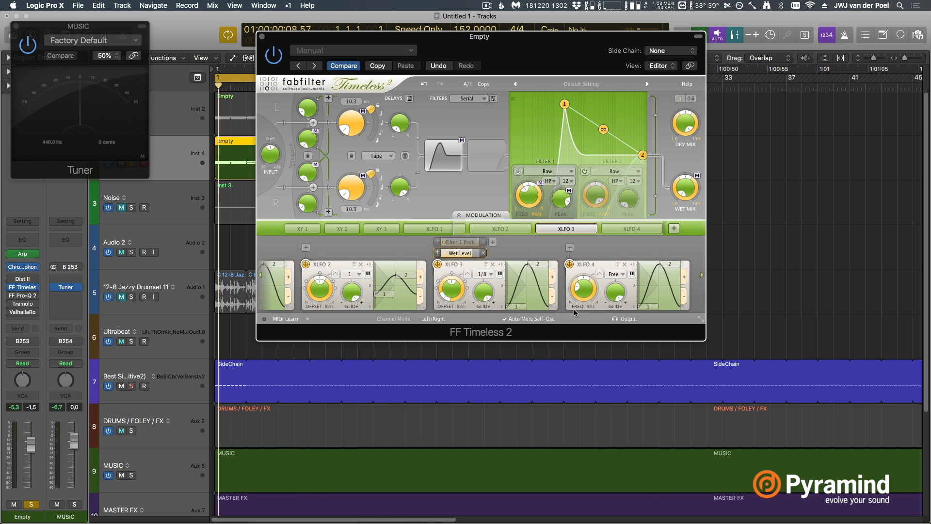
click(701, 320)
click(614, 274)
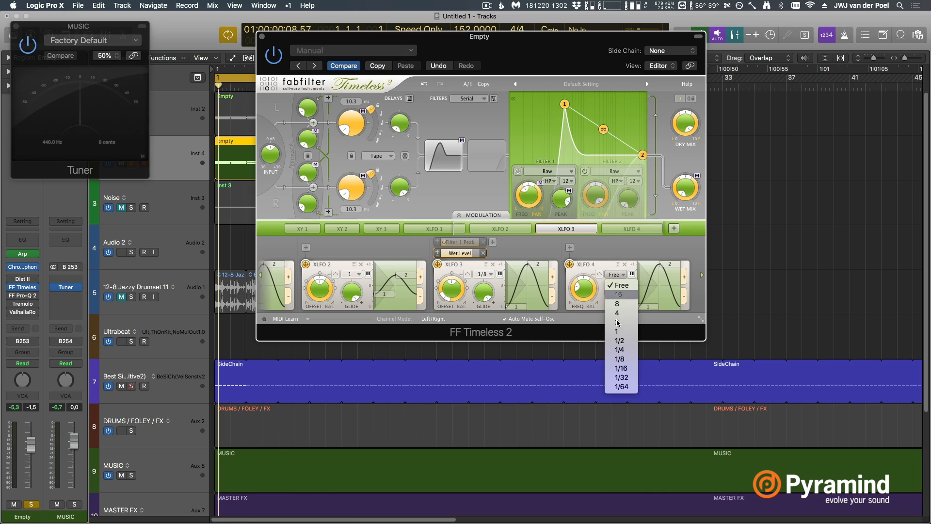
click(624, 332)
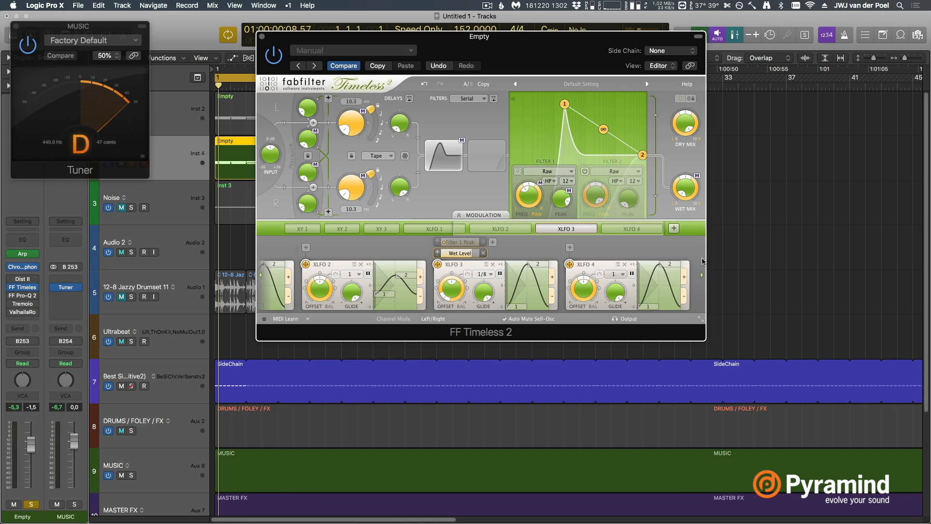
- Add a third and a fourth step to XLFO 4's waveform
click(682, 277)
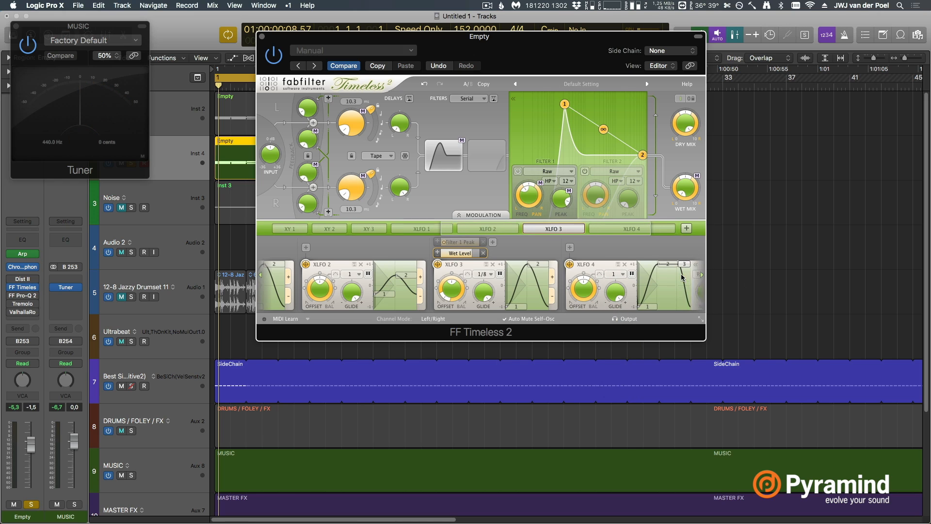
click(698, 275)
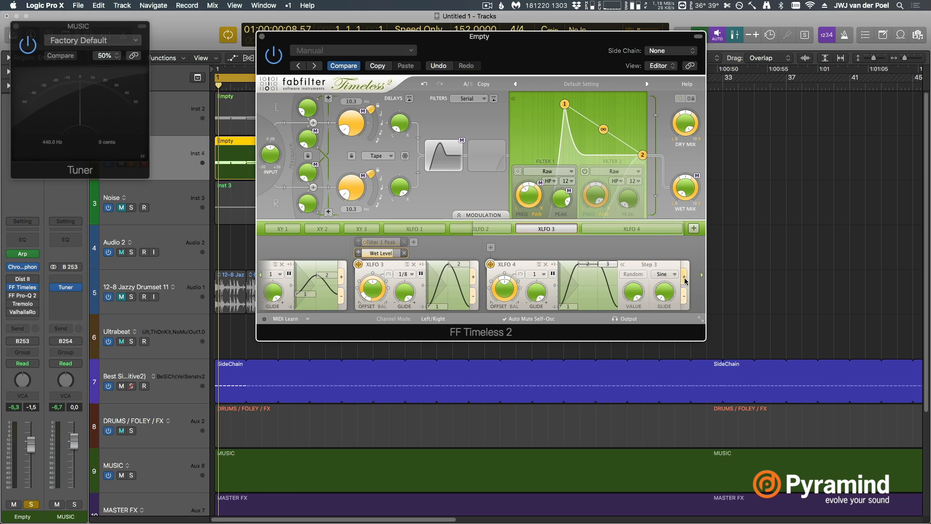
click(684, 278)
- Remove XLFO 4's glide, enable note snapping, and set steps 1 and 2 to the minimum with steps 3 and 4 level near the middle
mouse_move(527, 301)
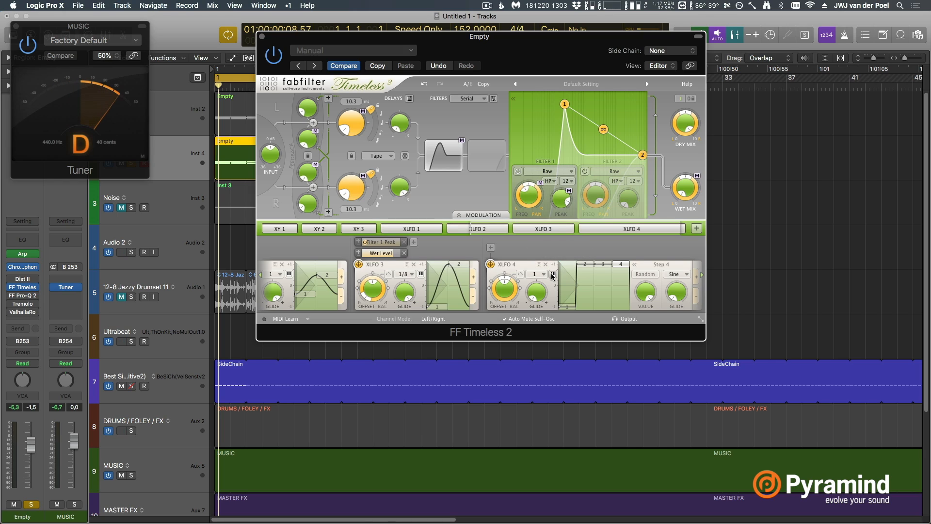
click(602, 281)
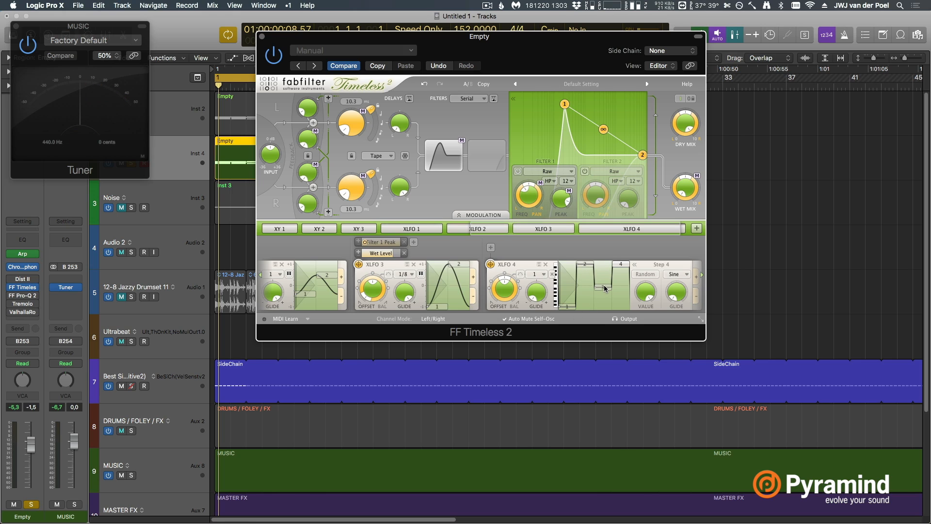
drag(624, 274, 621, 290)
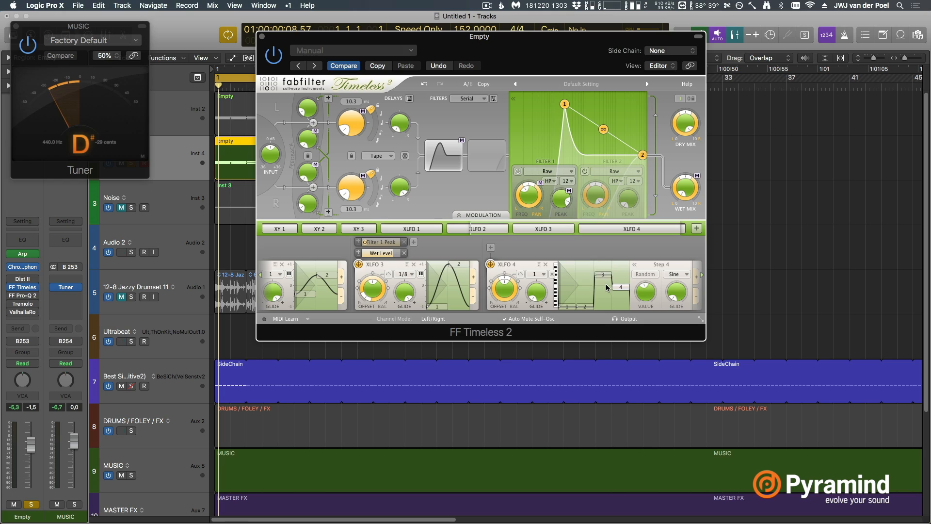
drag(607, 290, 607, 289)
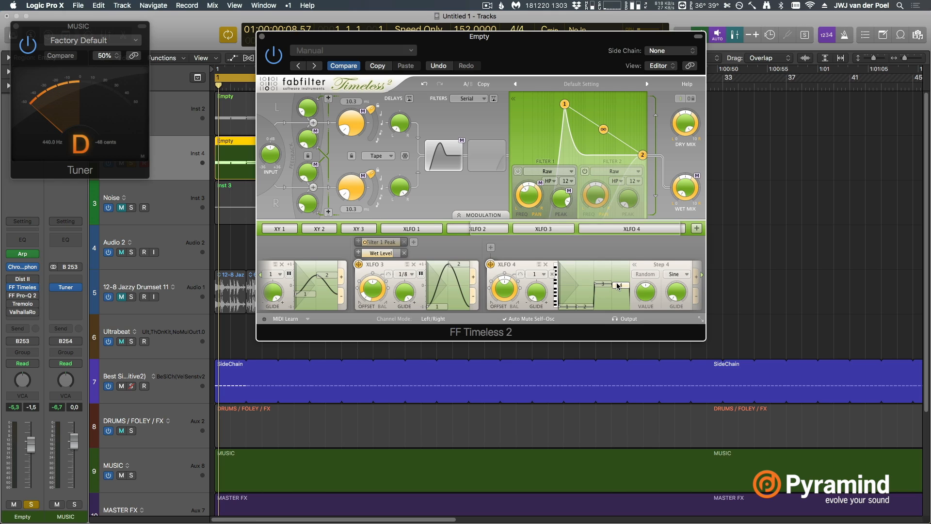
- Assign XLFO 4 to Filter 1's frequency during playback, and raise its step 3 to the maximum while lowering step 4
key(space)
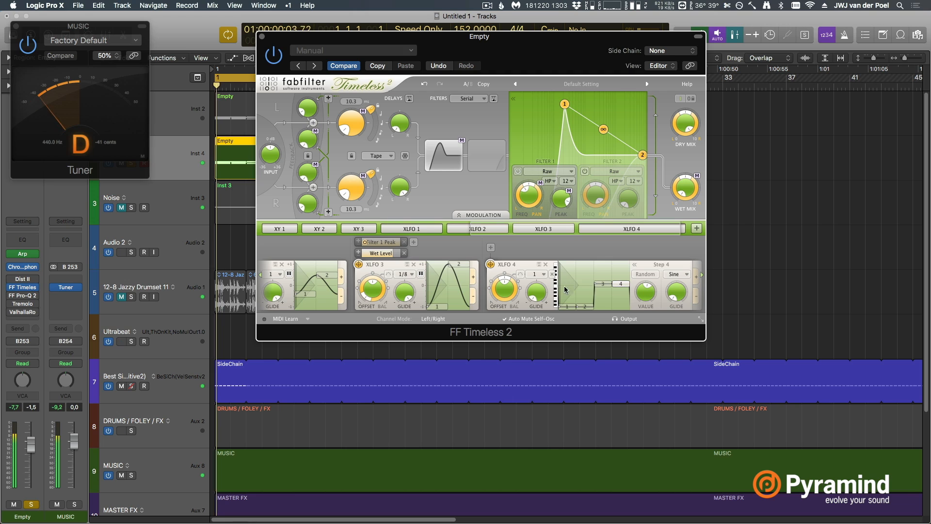
drag(491, 265, 528, 196)
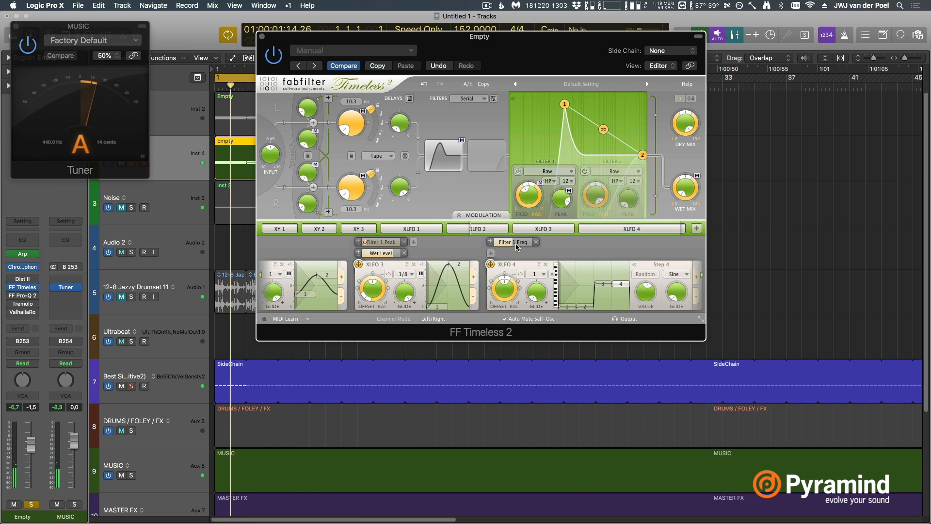
mouse_move(532, 203)
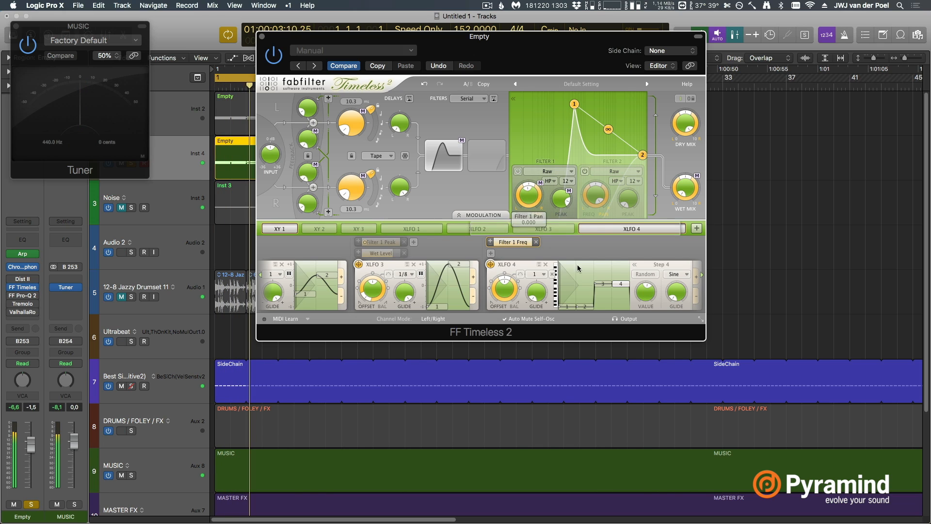
mouse_move(607, 288)
mouse_down()
mouse_move(608, 265)
mouse_move(623, 265)
mouse_move(625, 290)
mouse_up()
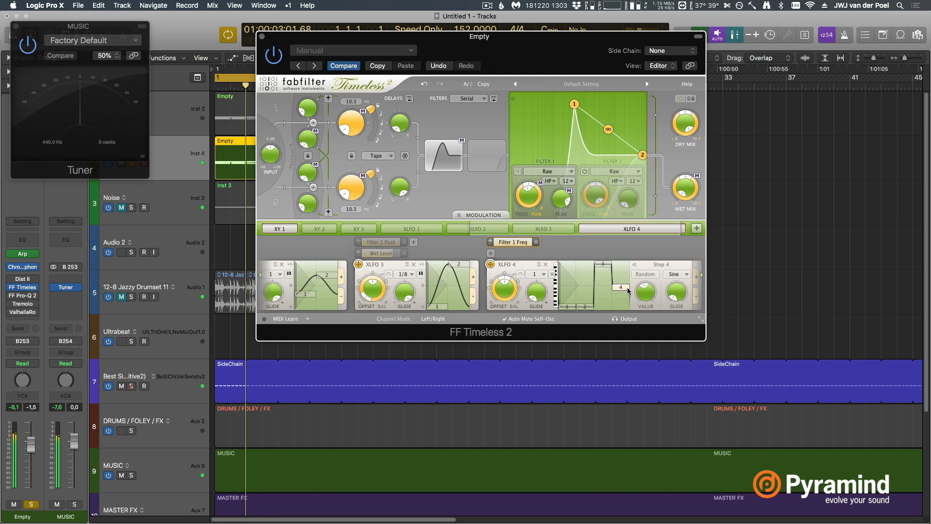
drag(622, 291, 621, 301)
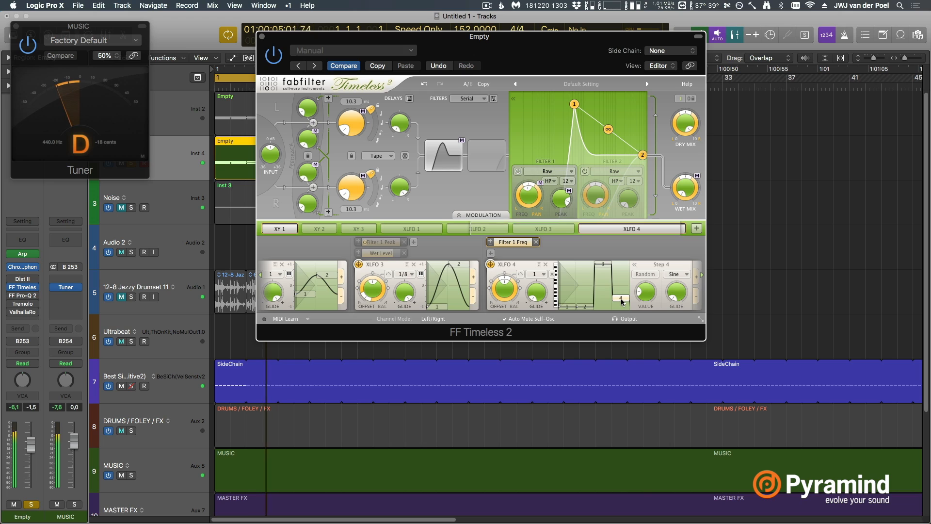
- Change Filter 1's style to Easy Going and lower its frequency
click(548, 171)
click(563, 229)
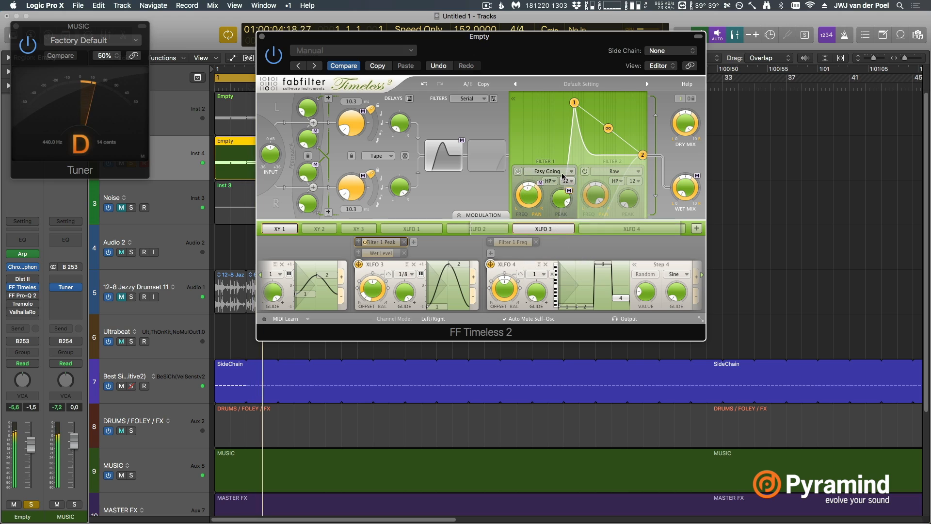
mouse_move(533, 197)
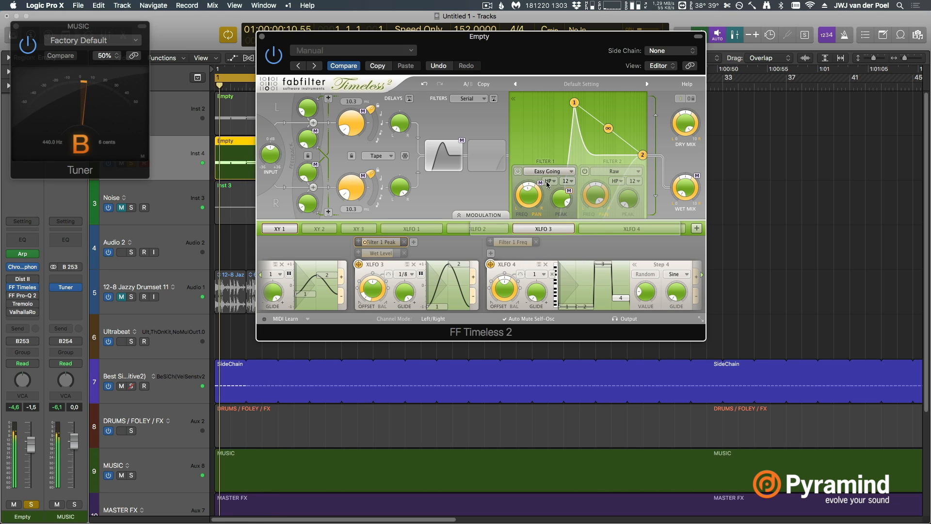
drag(534, 196, 558, 162)
- Bring XLFO 4's step 3 to mid level with step 4 slightly below it, and switch Filter 1 to BP
drag(603, 266, 611, 292)
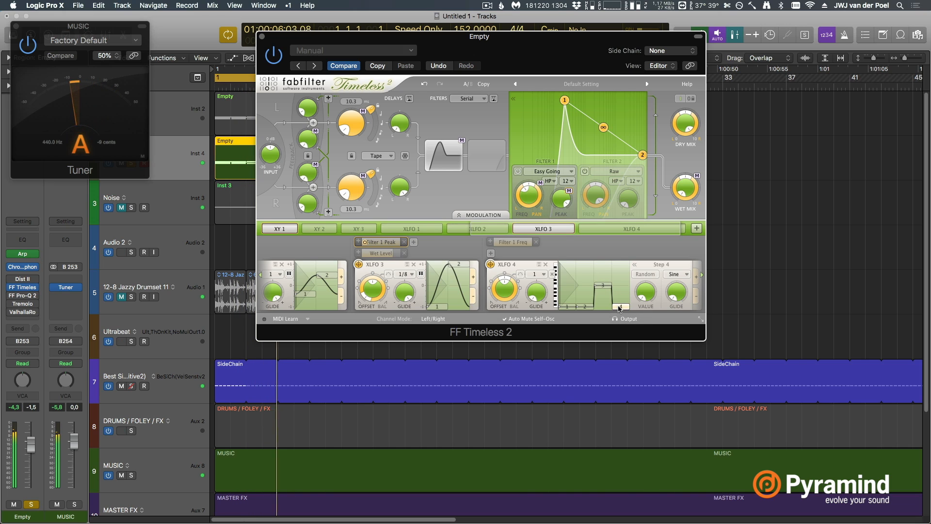
drag(618, 300, 623, 293)
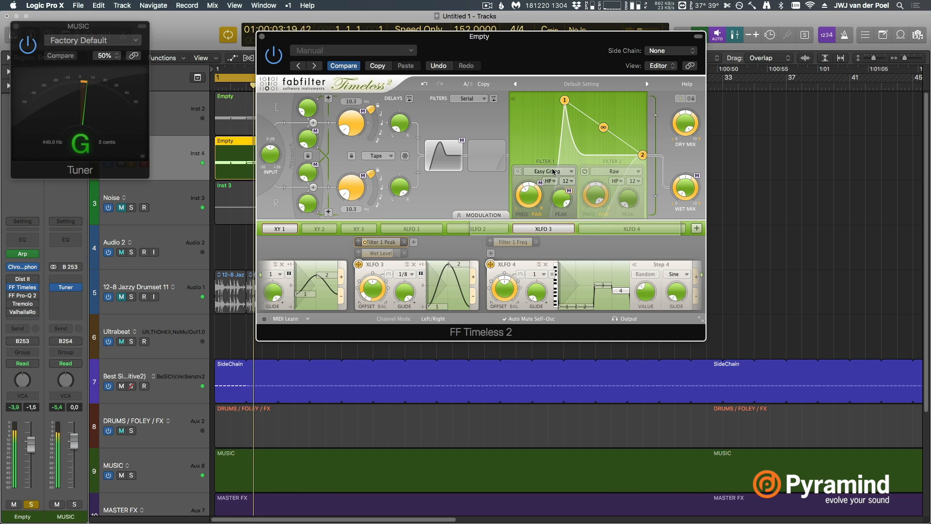
click(551, 181)
click(557, 210)
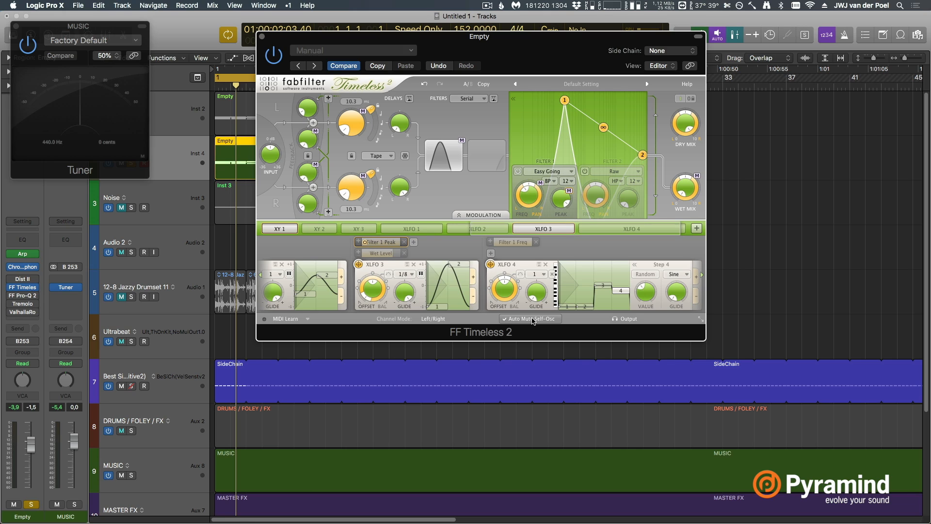
- Stop playback and delete the Wet Level modulation slot together with the XLFO 3 modulator
key(space)
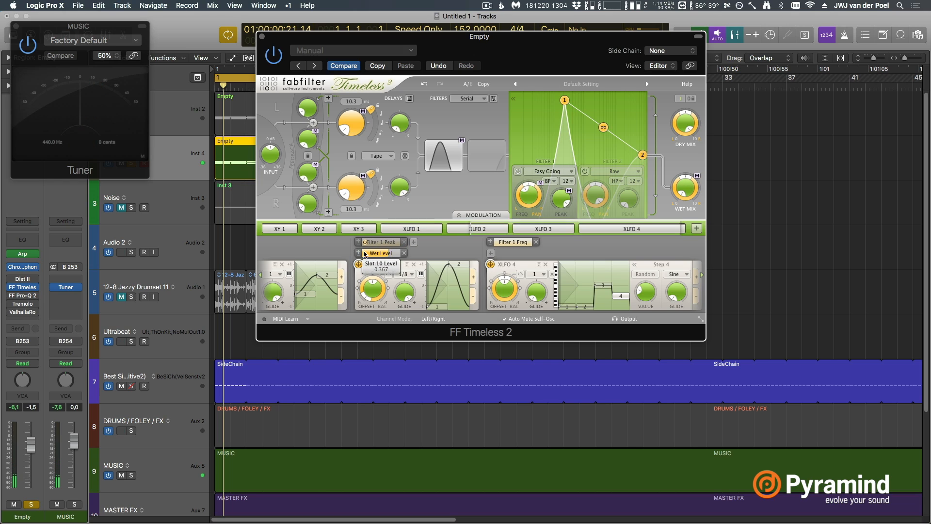
click(403, 253)
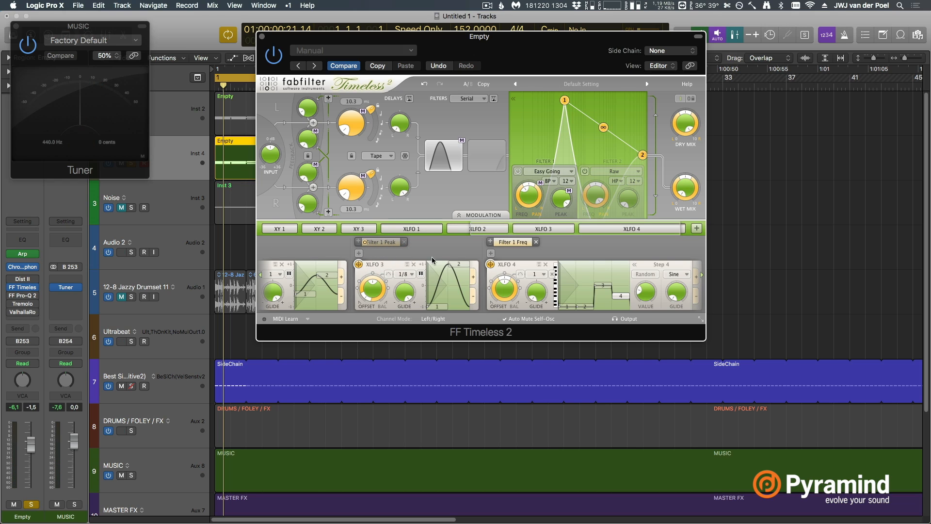
click(412, 265)
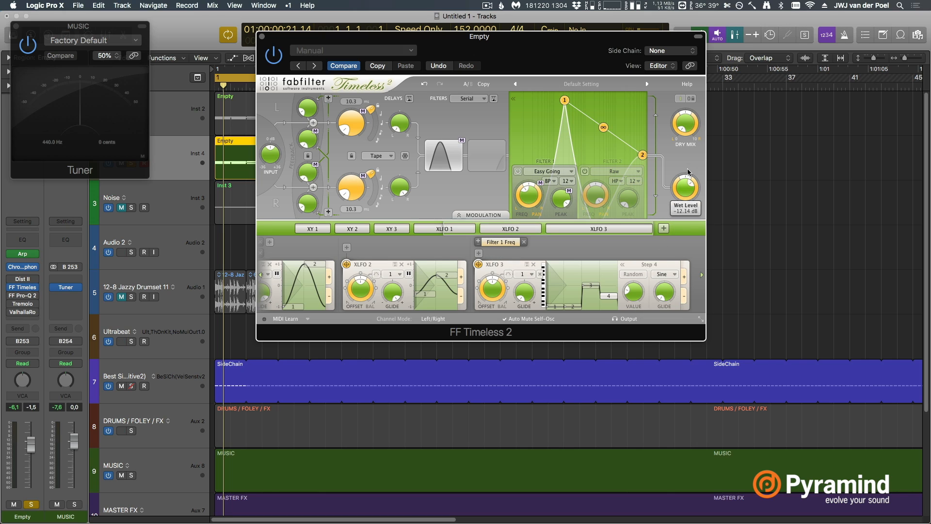
- Set the wet level to 0.00 dB and Filter 1's frequency to 440 Hz
drag(689, 168, 689, 139)
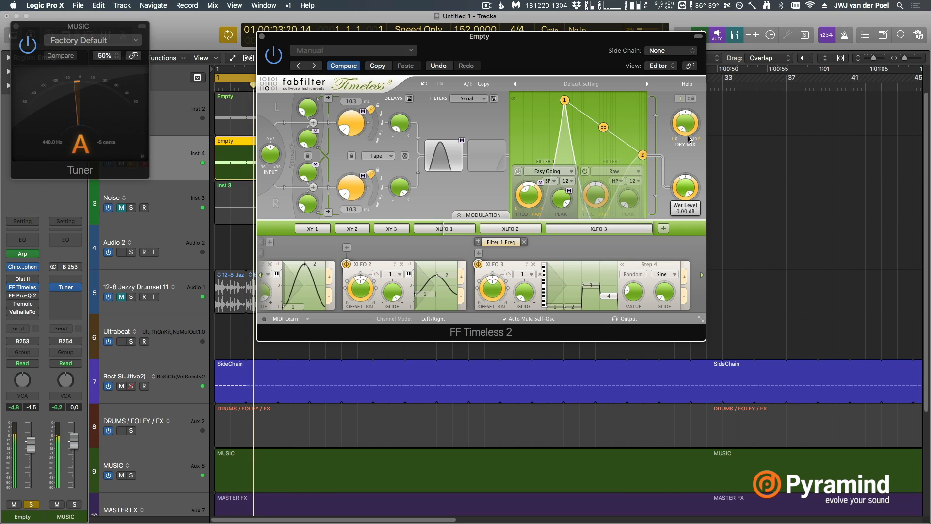
double_click(530, 192)
text(440)
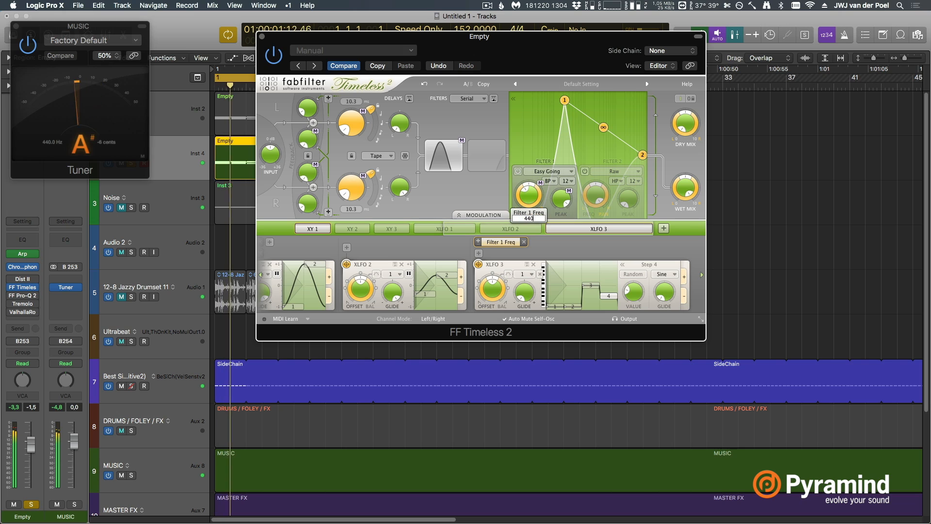
key(Return)
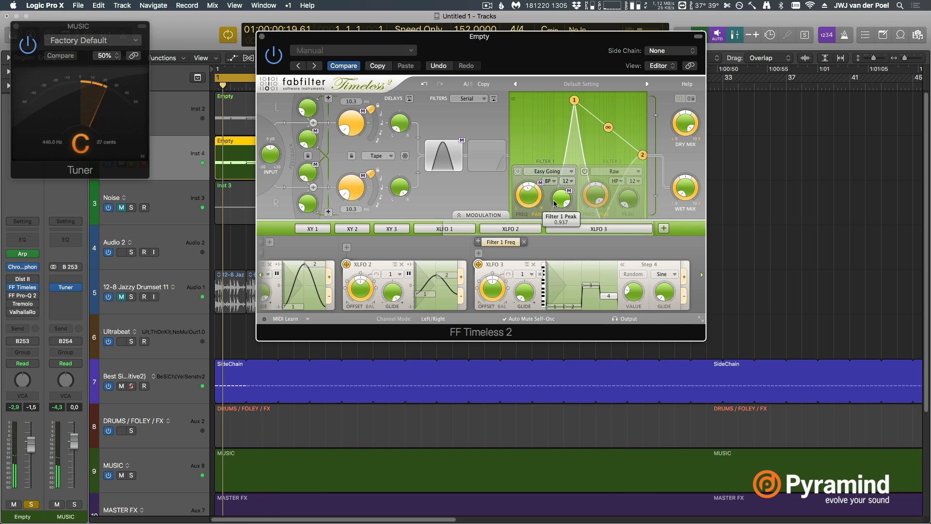
- Enable Filter 2, move its node up close to Filter 1's peak, and set its type to BP
click(585, 172)
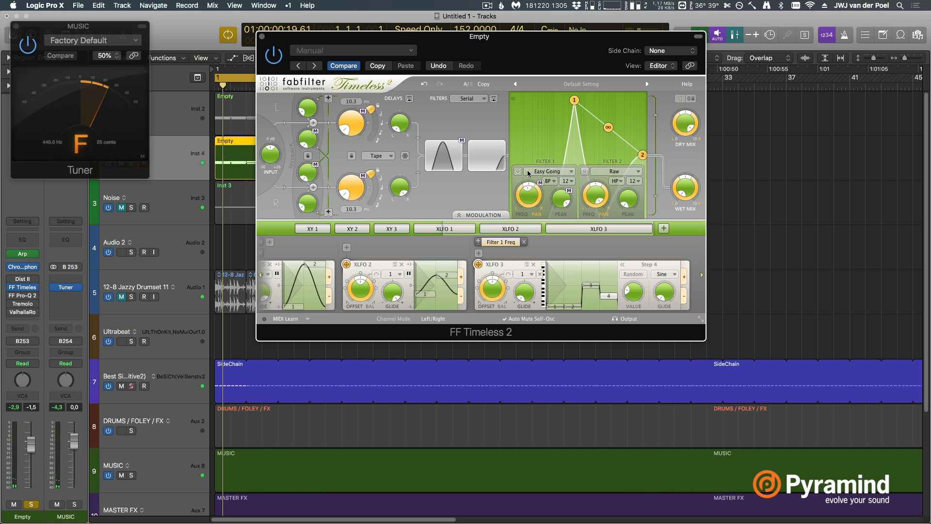
drag(642, 155, 598, 110)
click(616, 181)
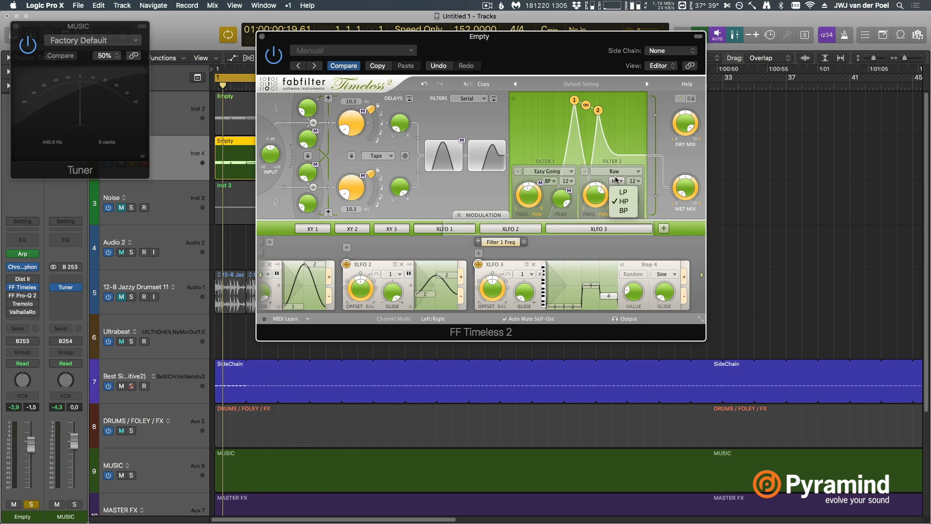
click(622, 210)
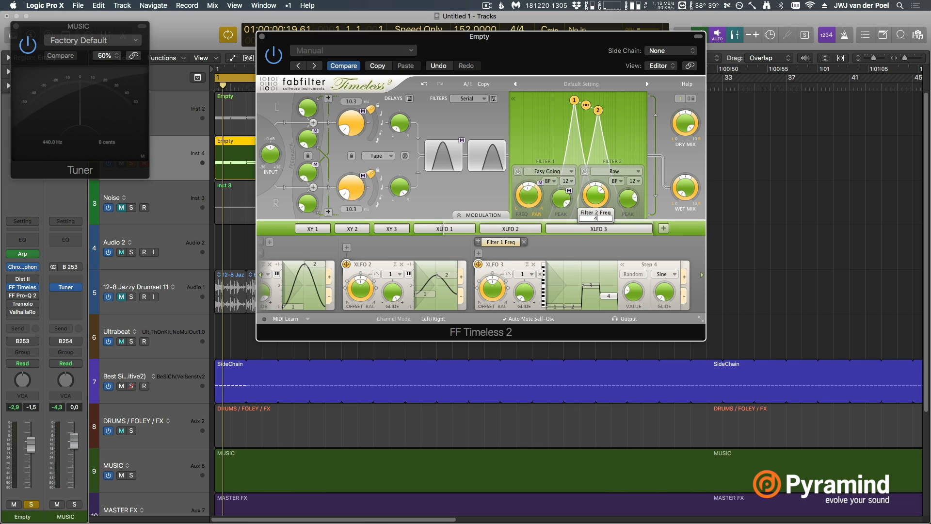
- Set Filter 2's frequency to 220 Hz and assign XLFO 3 to modulate it
text(40)
key(Return)
text(220)
key(Return)
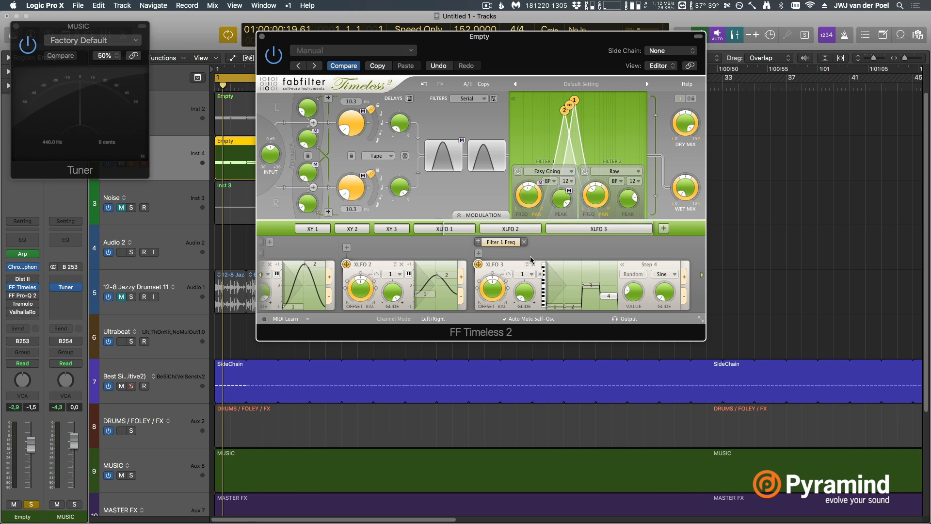
drag(479, 264, 599, 197)
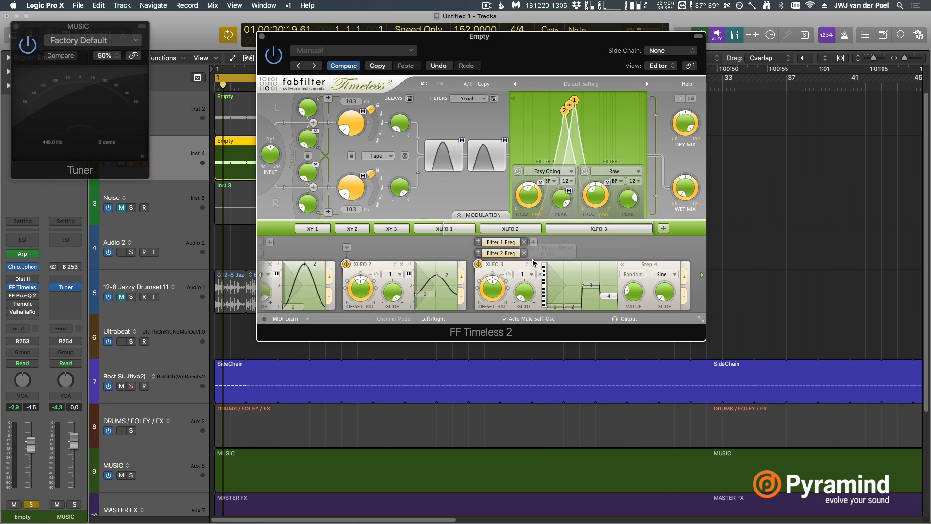
- Add a new XLFO modulator and assign it to the pan of Delay 1 and Delay 2
click(663, 229)
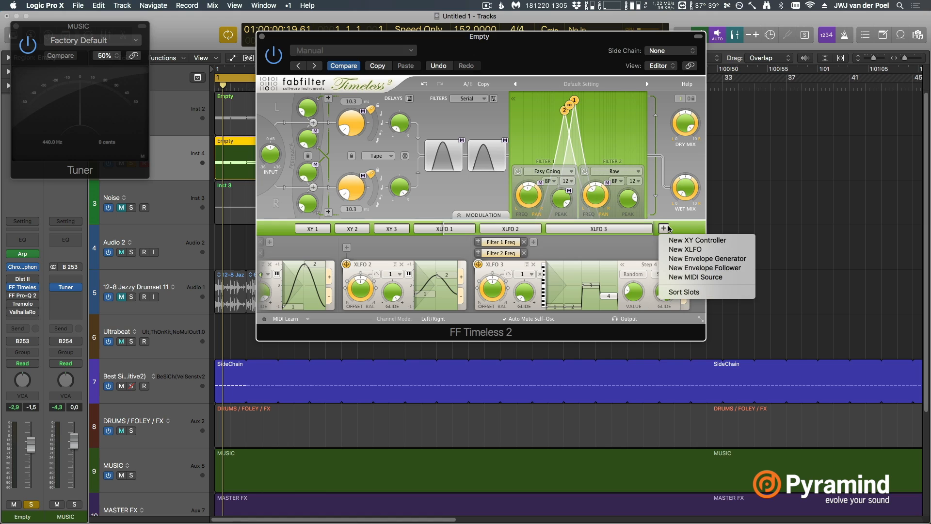
click(686, 255)
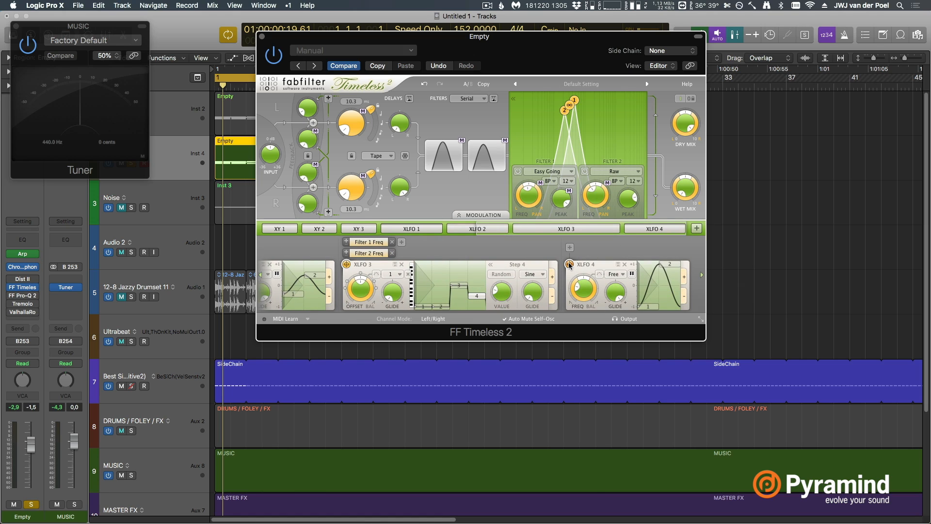
drag(570, 264, 621, 249)
drag(516, 204, 399, 123)
drag(572, 262, 400, 186)
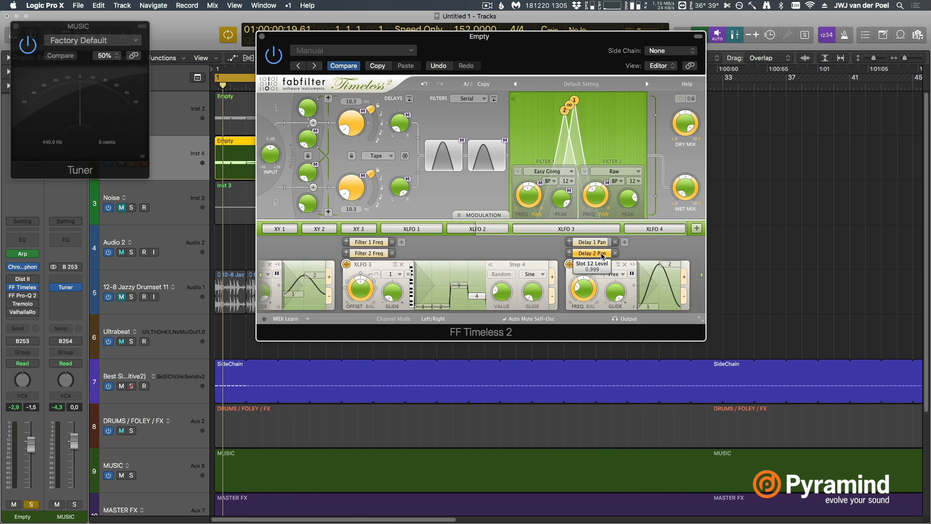
- Turn off Filter 1 and Filter 2, and adjust XLFO 4's frequency during playback
mouse_move(682, 190)
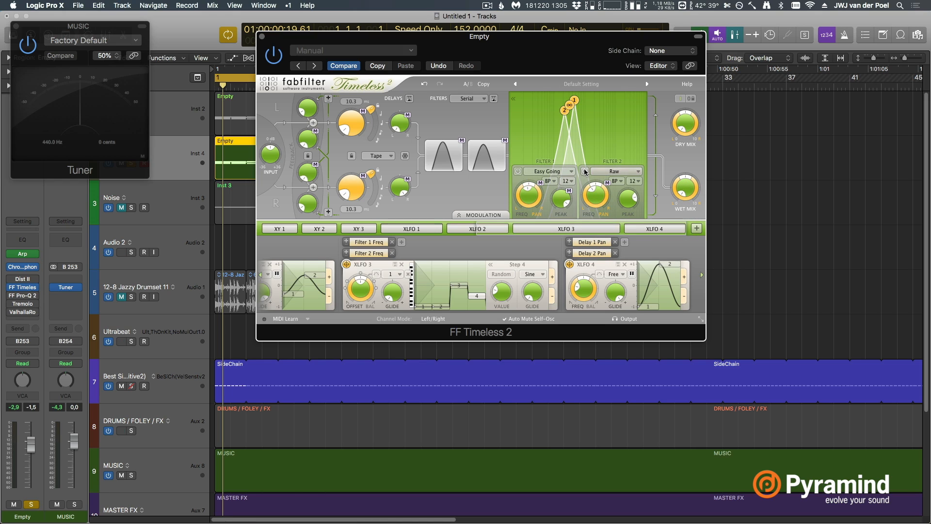
click(584, 171)
click(518, 171)
key(space)
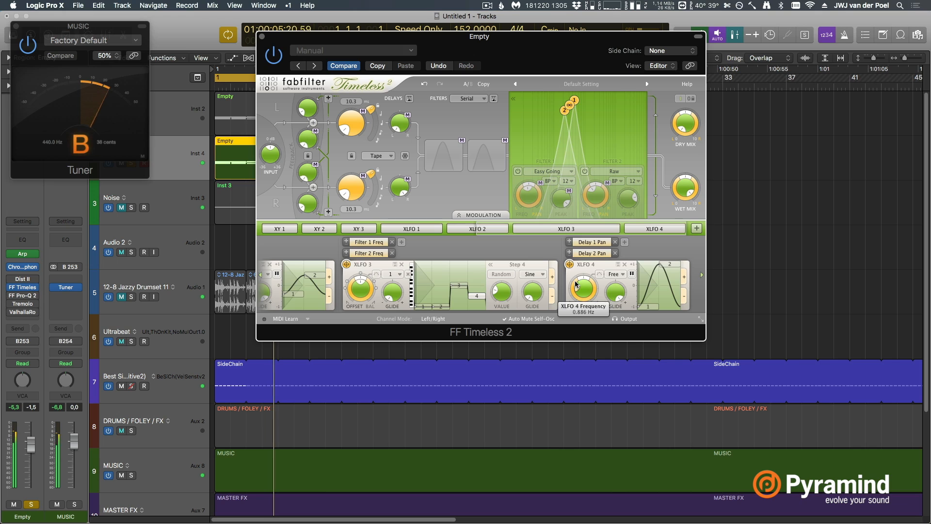
drag(579, 294, 585, 100)
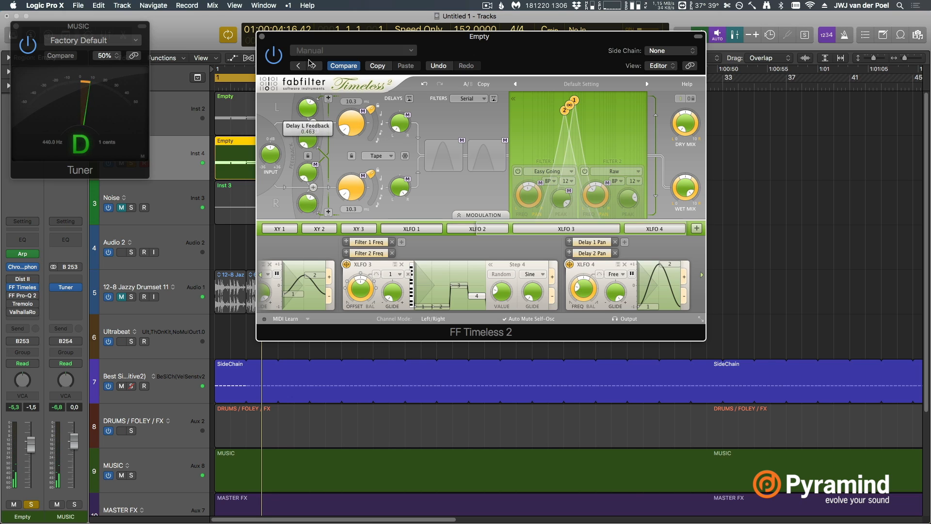
- Set the delay feedback to about 0.509, both delay times to 133.3 ms and the wet level to -3.45 dB
drag(354, 123, 350, 105)
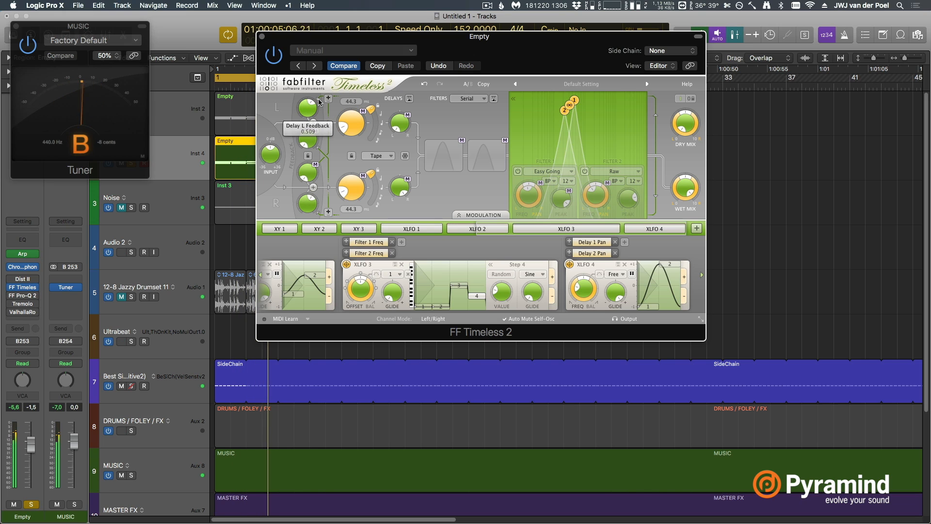
scroll(354, 127, up, 5)
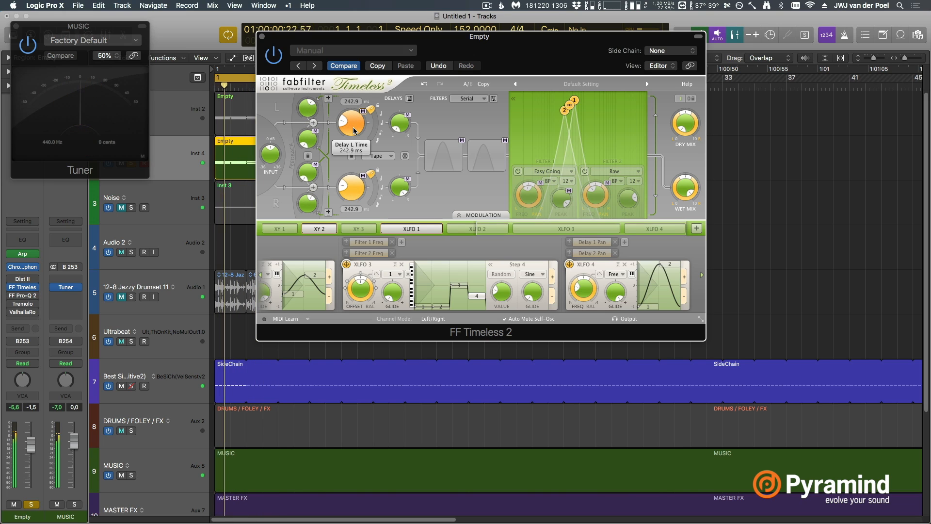
scroll(354, 129, down, 5)
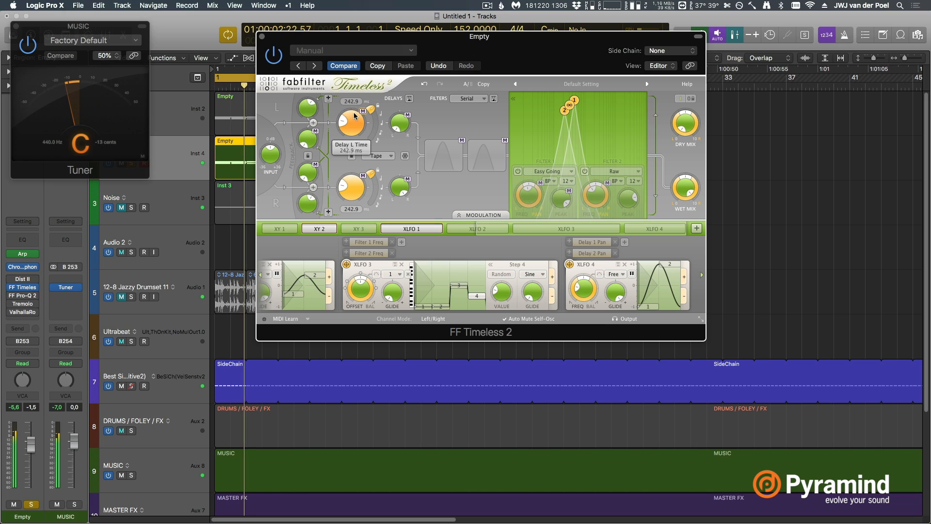
double_click(680, 113)
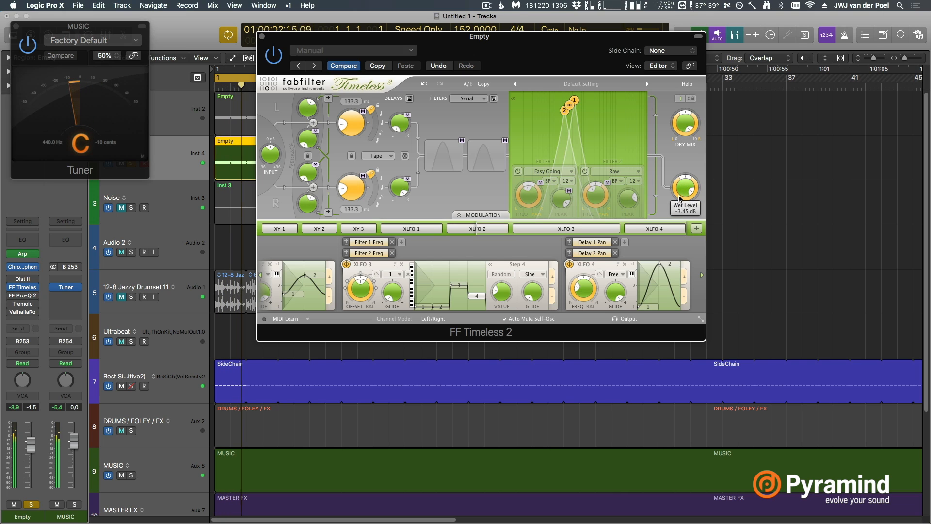
- Turn on Filter 2 and adjust its frequency and peak while the track plays
mouse_move(682, 128)
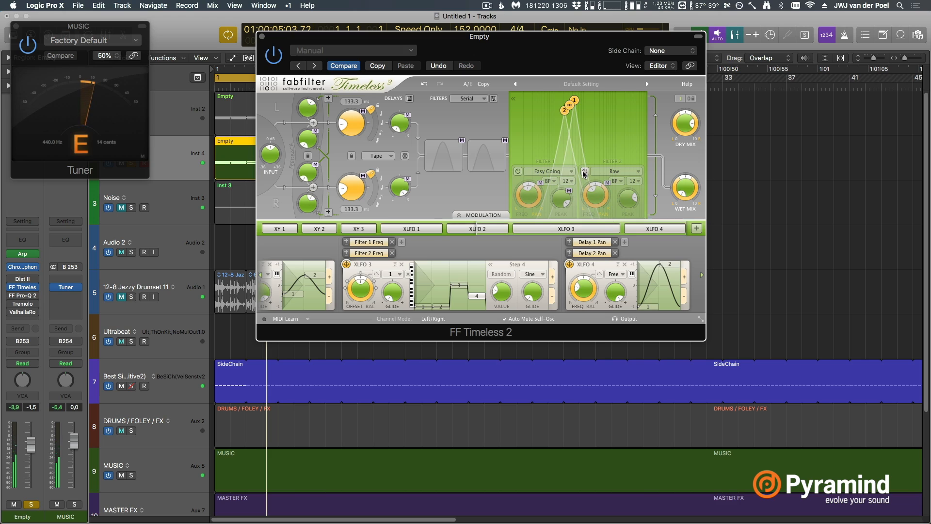
click(585, 171)
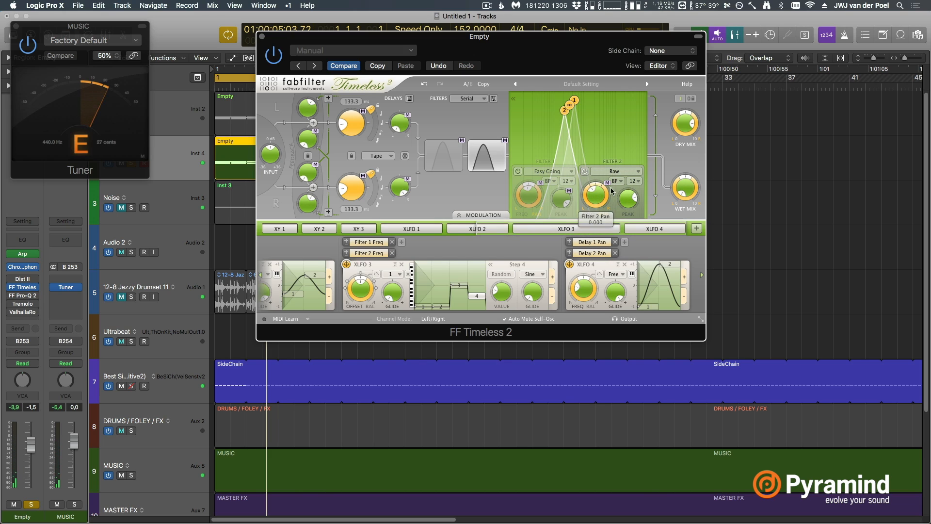
drag(624, 203, 623, 254)
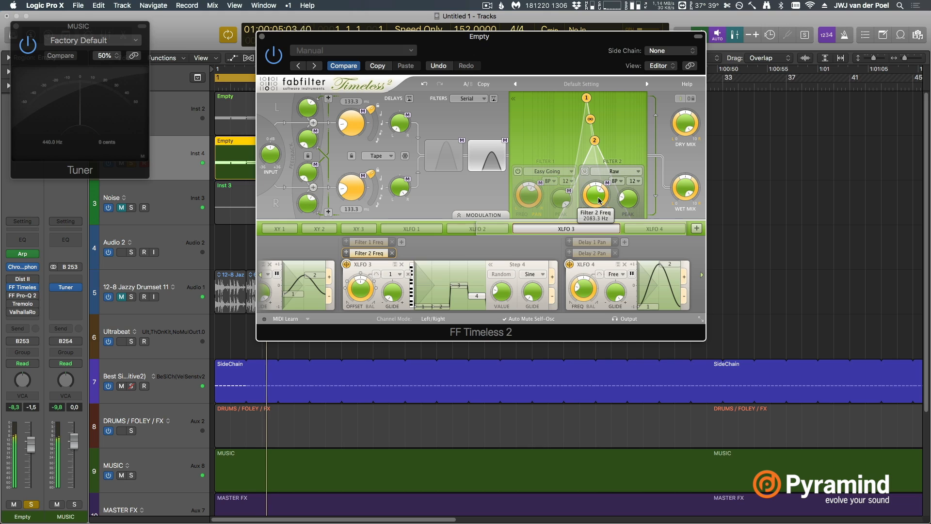
drag(629, 204, 622, 183)
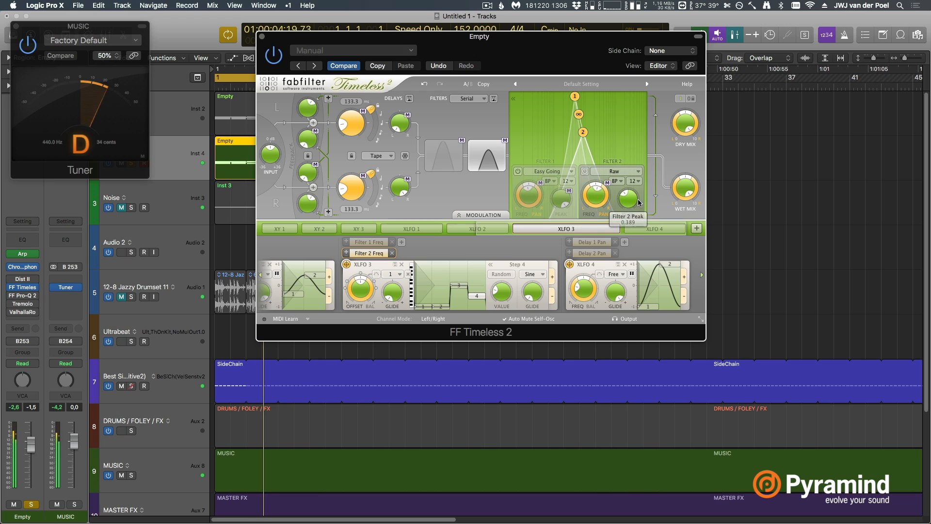
- Set Filter 2's frequency to 880 Hz
double_click(596, 198)
text(880)
key(Return)
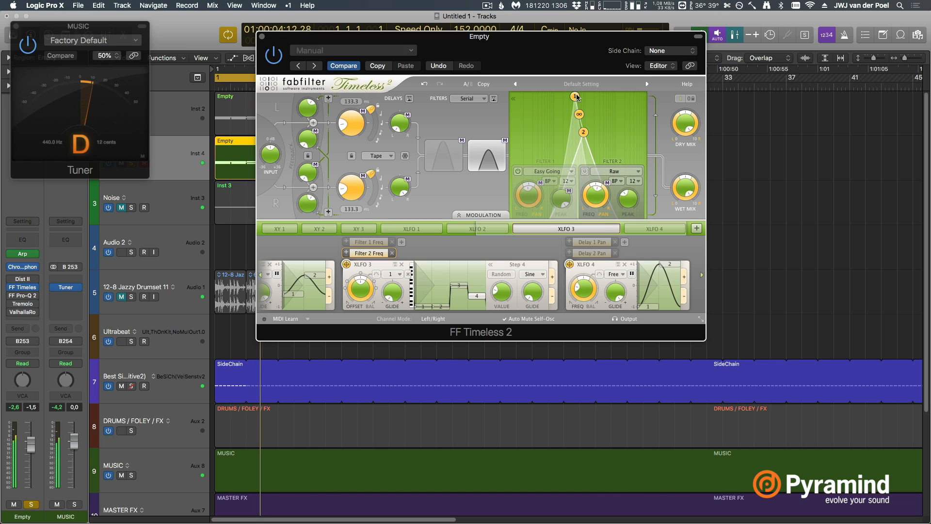
- Move the bypassed Filter 1 down to the low end of the spectrum and lower the wet level to about -16.44 dB
drag(574, 96, 517, 155)
mouse_move(692, 218)
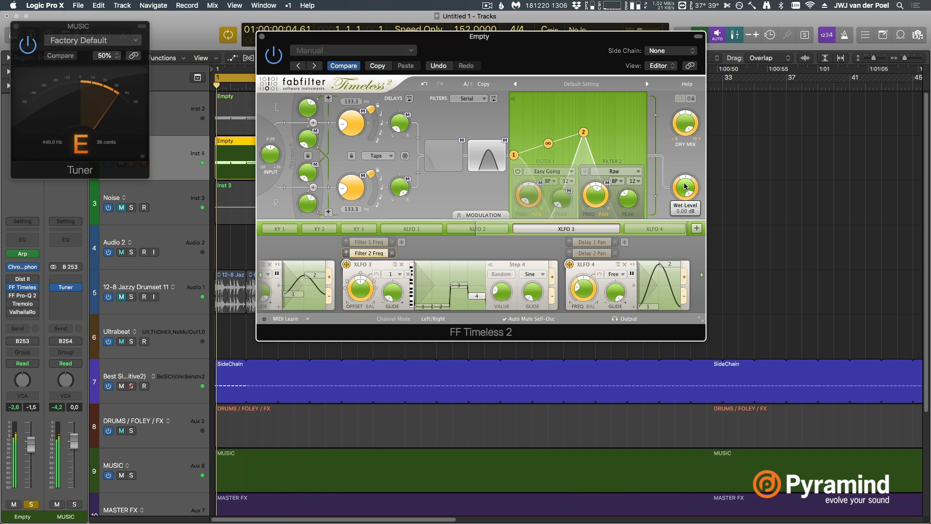
scroll(694, 214, down, 5)
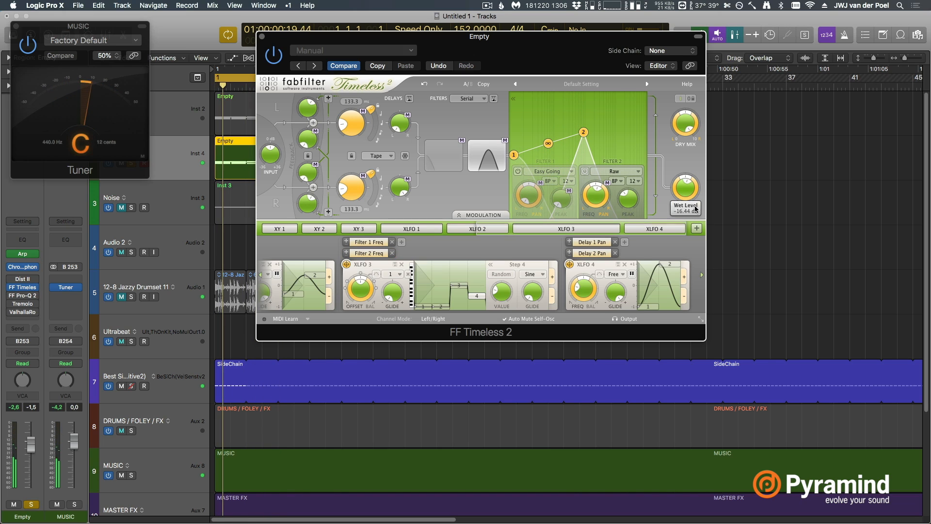
- Change Filter 2's style from Raw to Easy Going and raise its frequency during playback
click(621, 176)
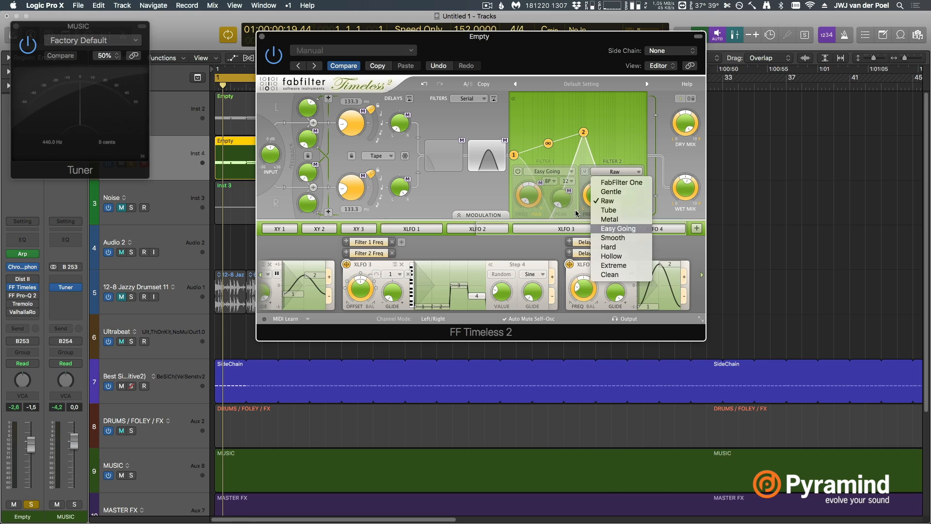
click(612, 227)
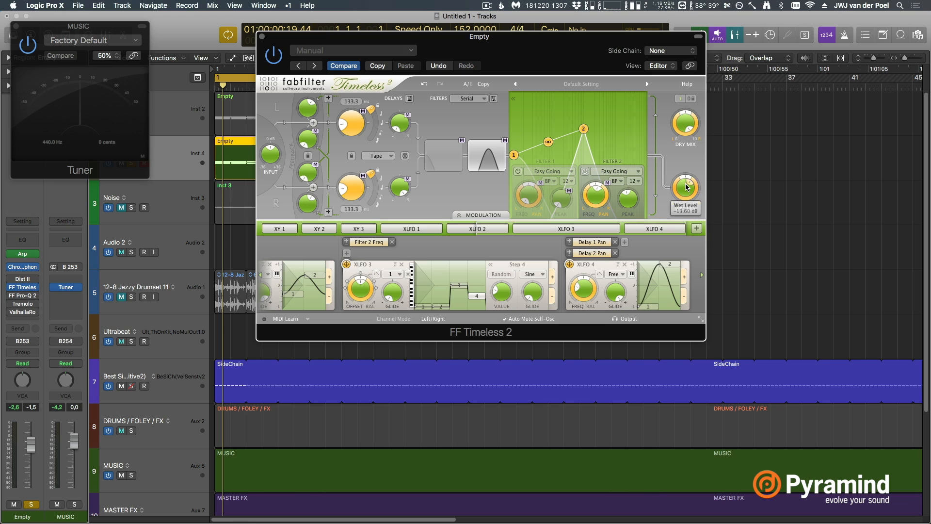
key(space)
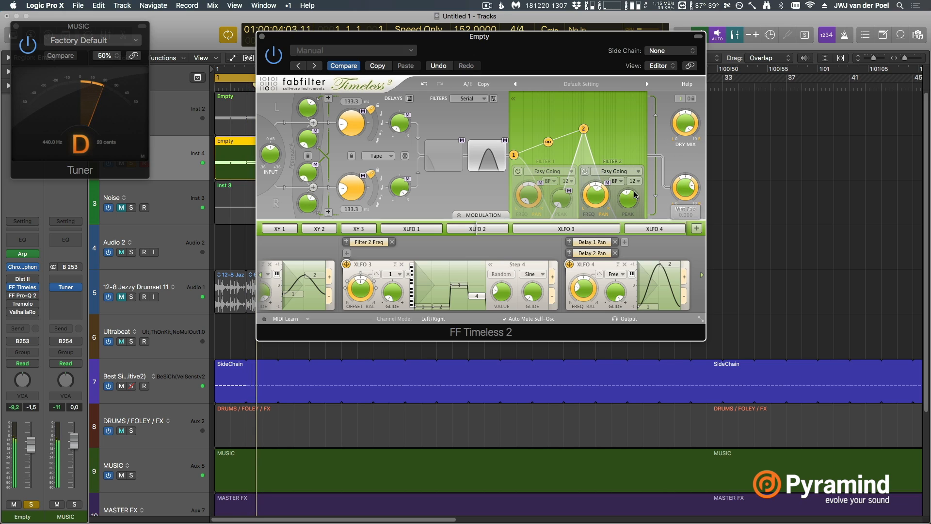
drag(598, 197, 600, 199)
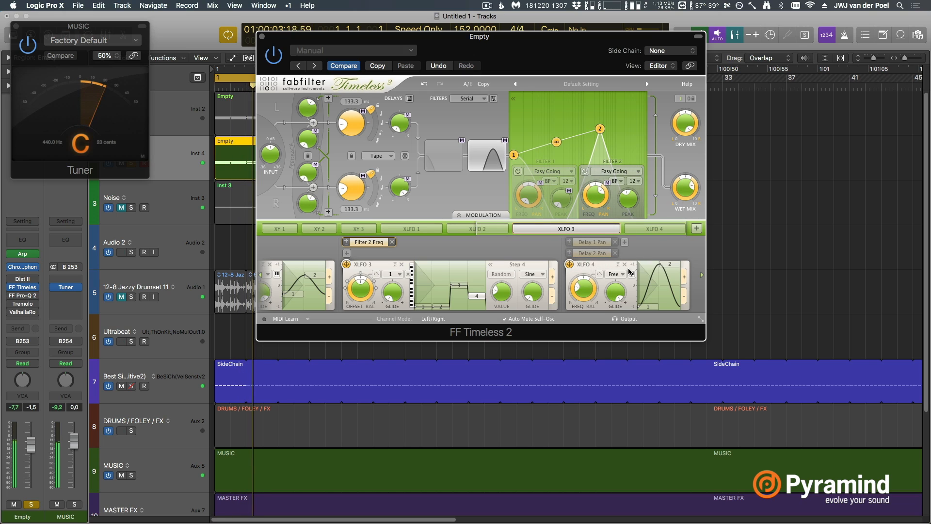
- Add a new XLFO modulator and assign it to the wet pan
click(695, 230)
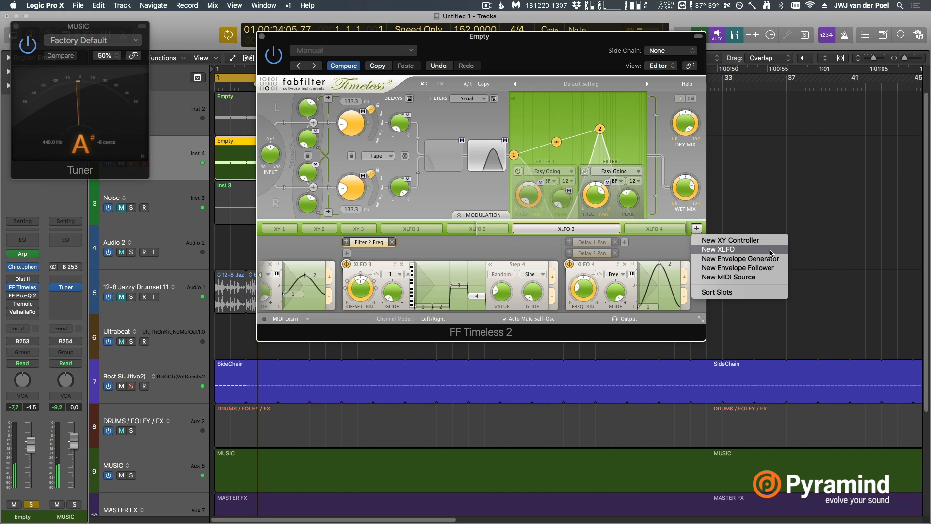
click(718, 249)
drag(569, 267, 685, 189)
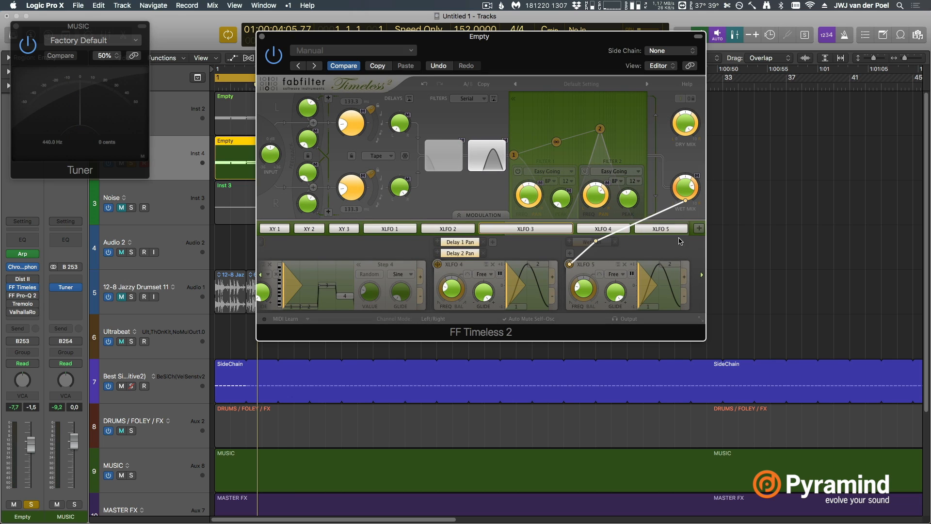
click(614, 275)
click(574, 288)
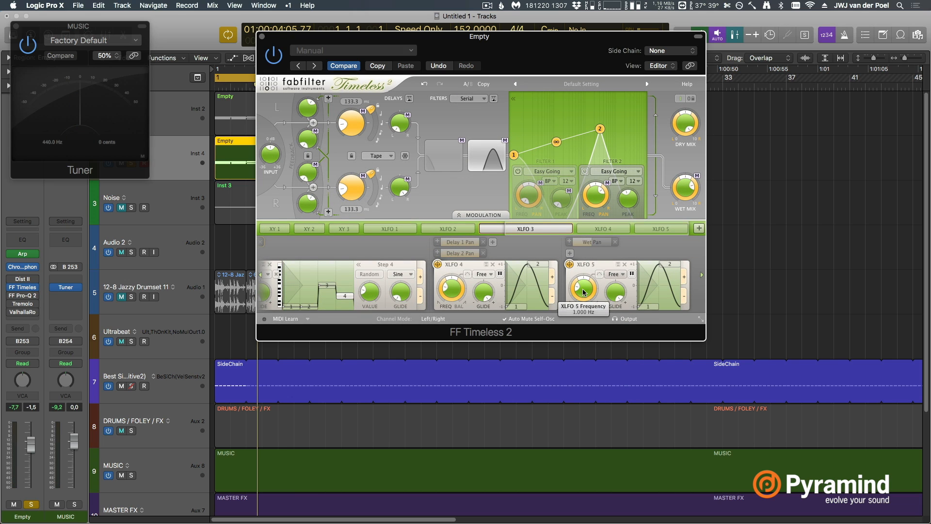
- Try the Sample & Hold Full Glide preset on XLFO 5, and replace it with a step sequence preset
click(615, 264)
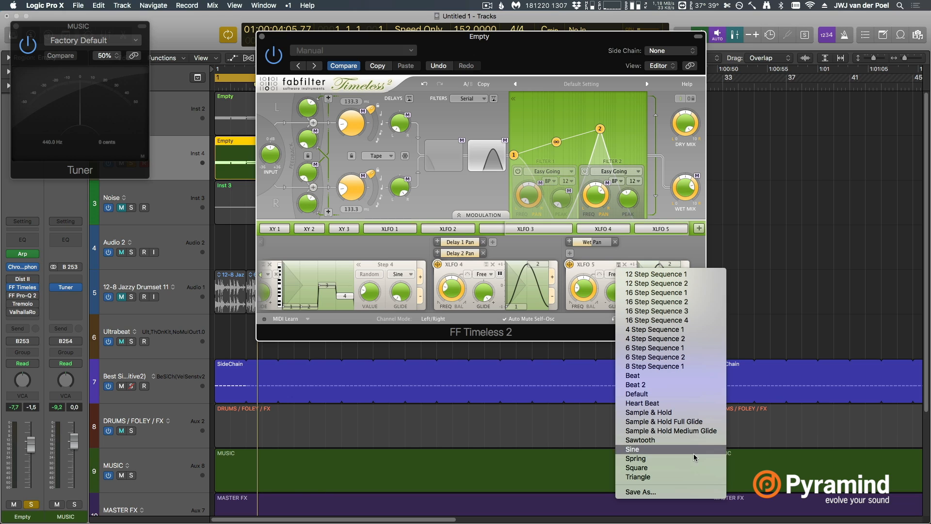
click(711, 425)
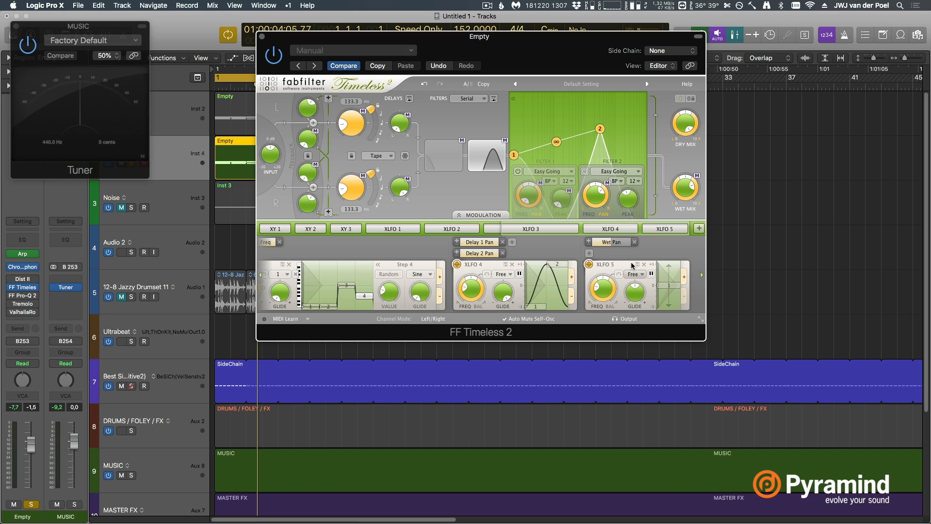
click(636, 264)
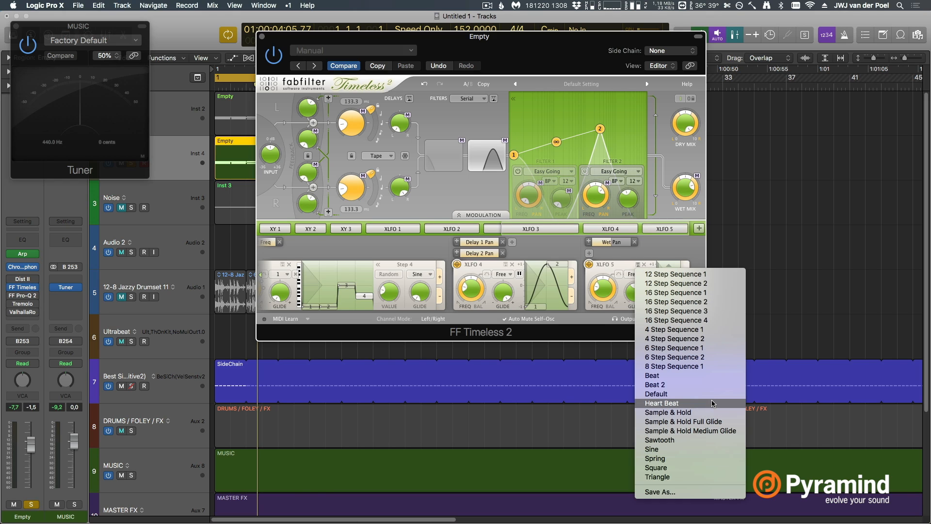
click(708, 313)
click(698, 275)
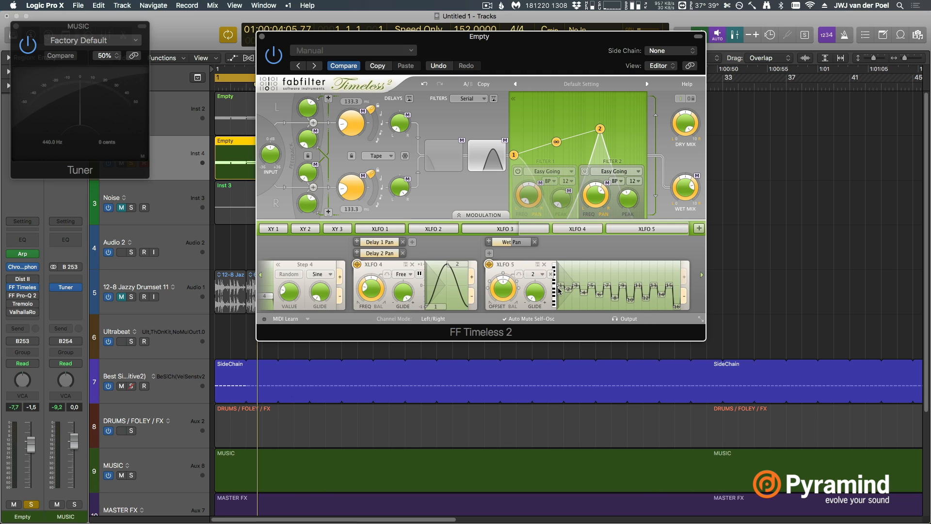
- Increase XLFO 5's modulation depth on the wet pan and raise the dry level during playback
key(space)
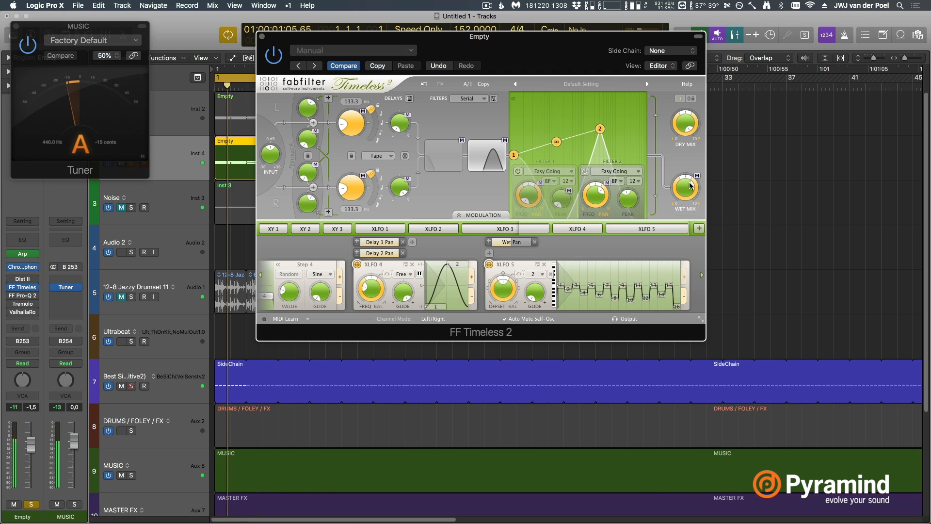
drag(512, 242, 532, 243)
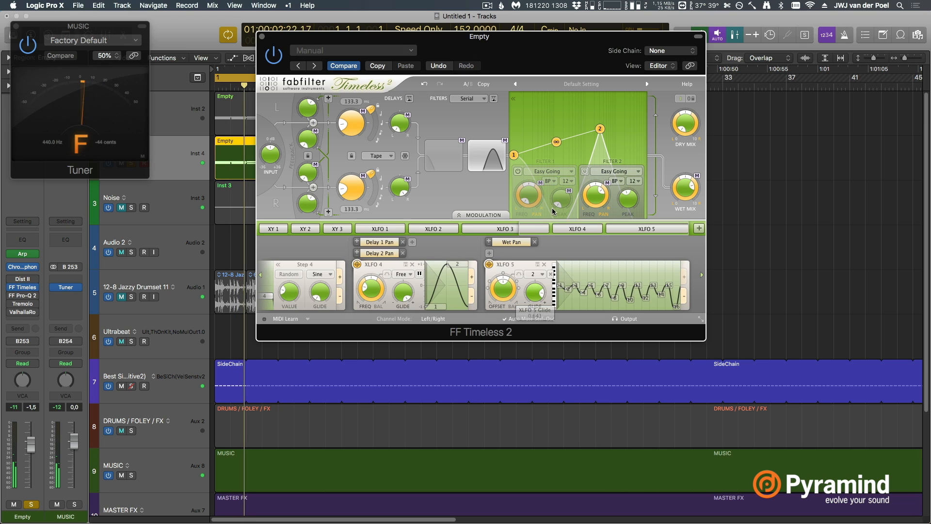
mouse_move(685, 117)
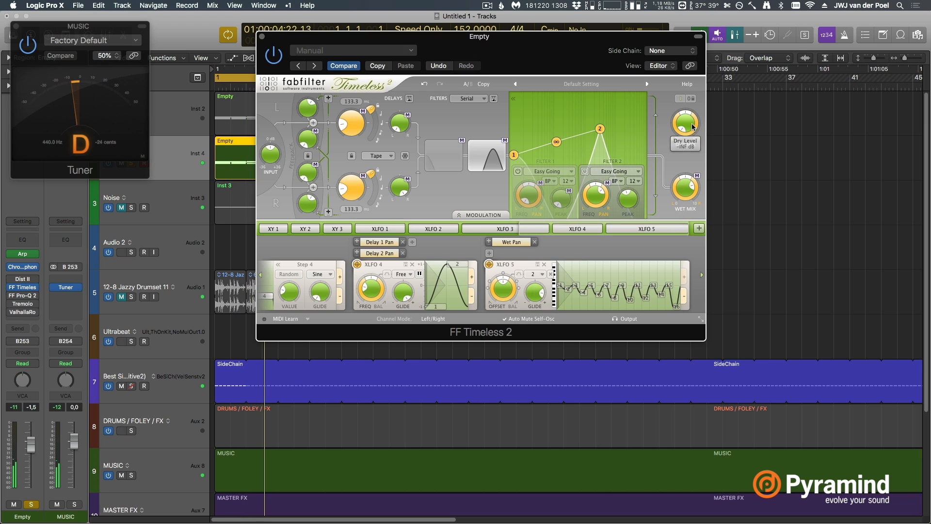
drag(685, 117, 695, 25)
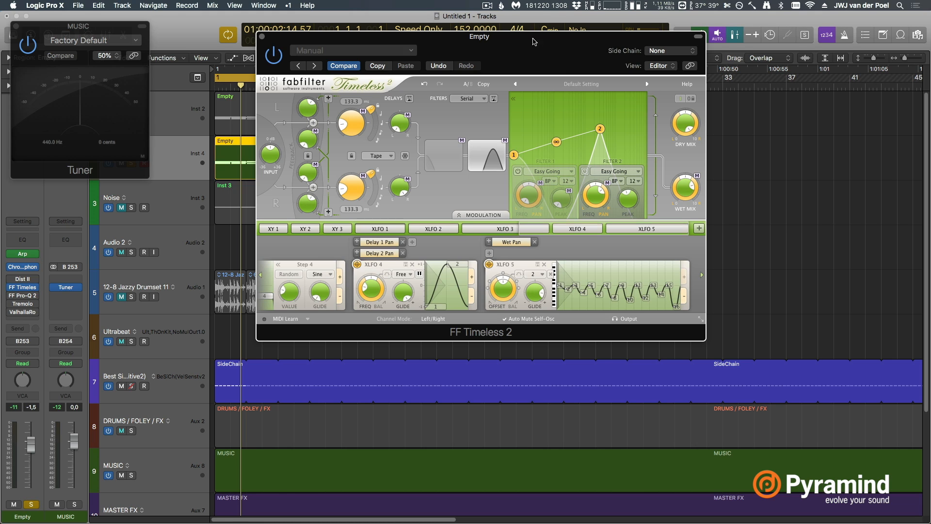
click(486, 6)
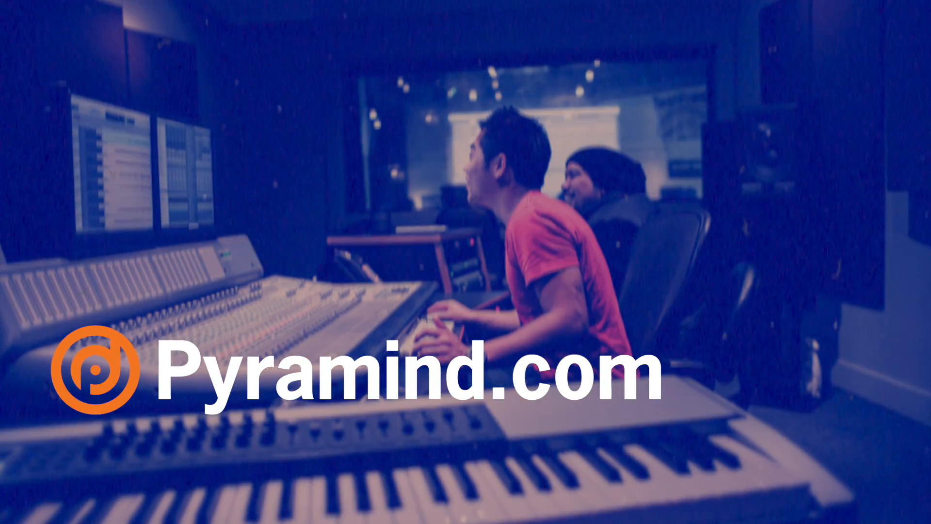